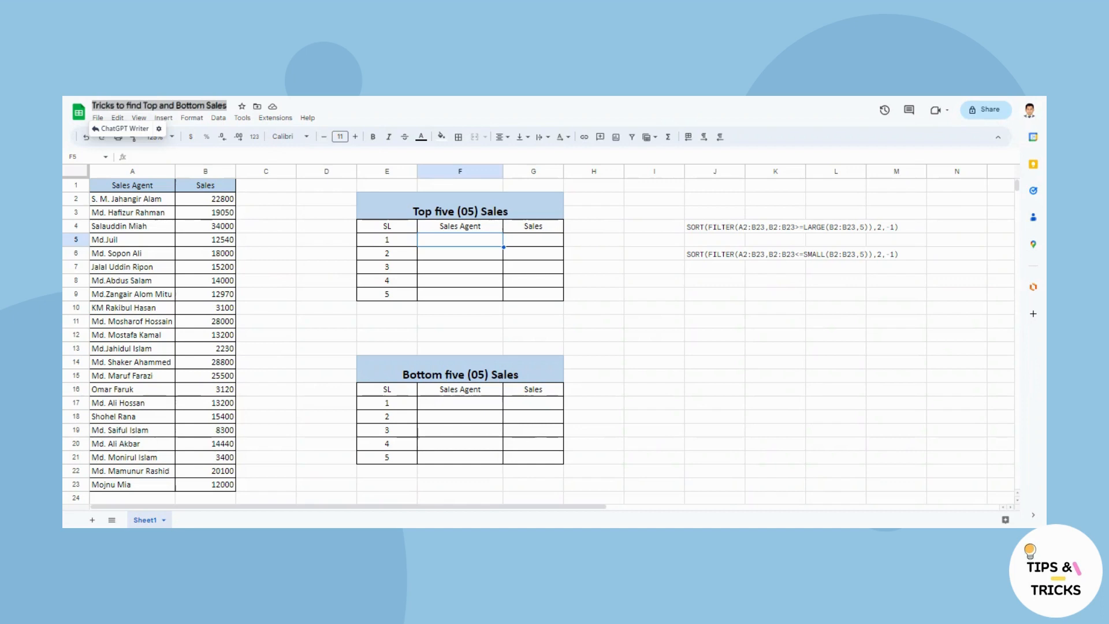
left_click(158, 106)
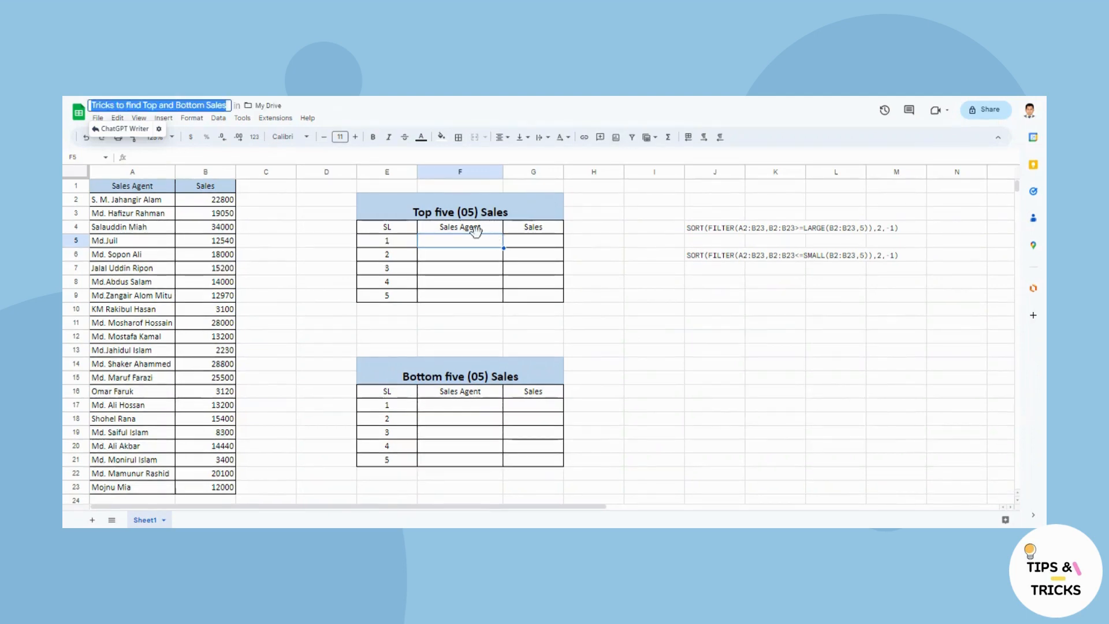
left_click(477, 241)
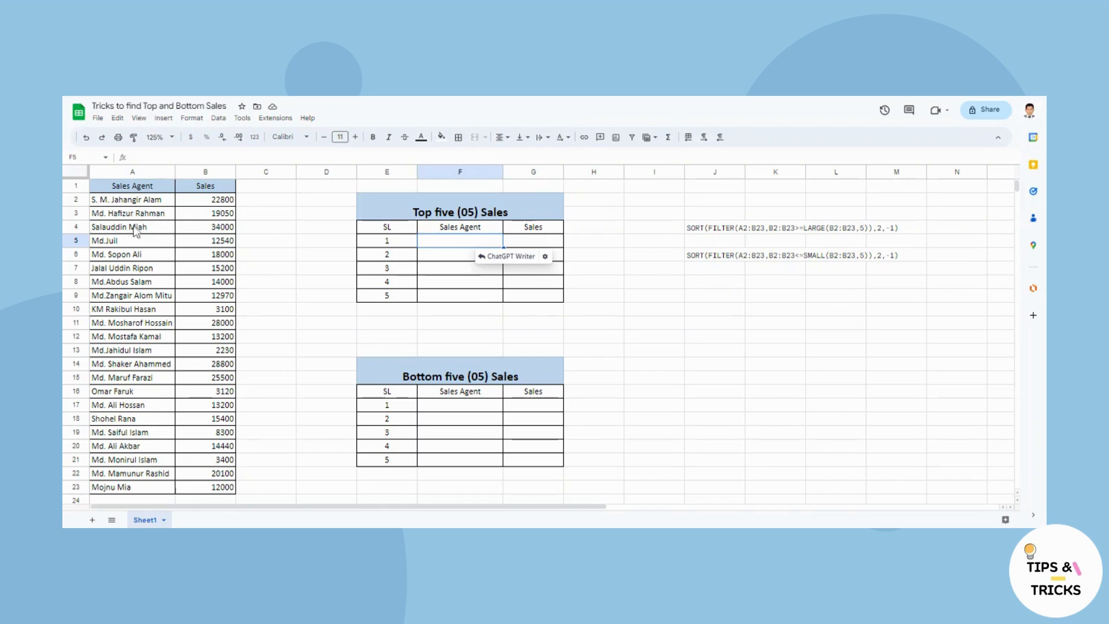
left_click_drag(134, 200, 214, 204)
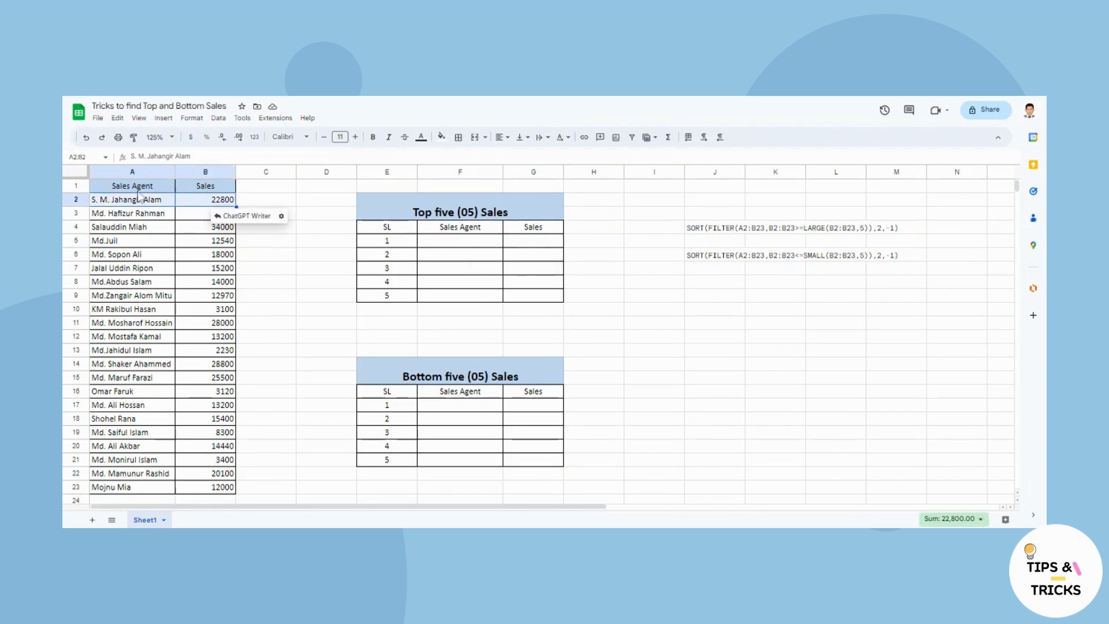
left_click_drag(141, 202, 458, 245)
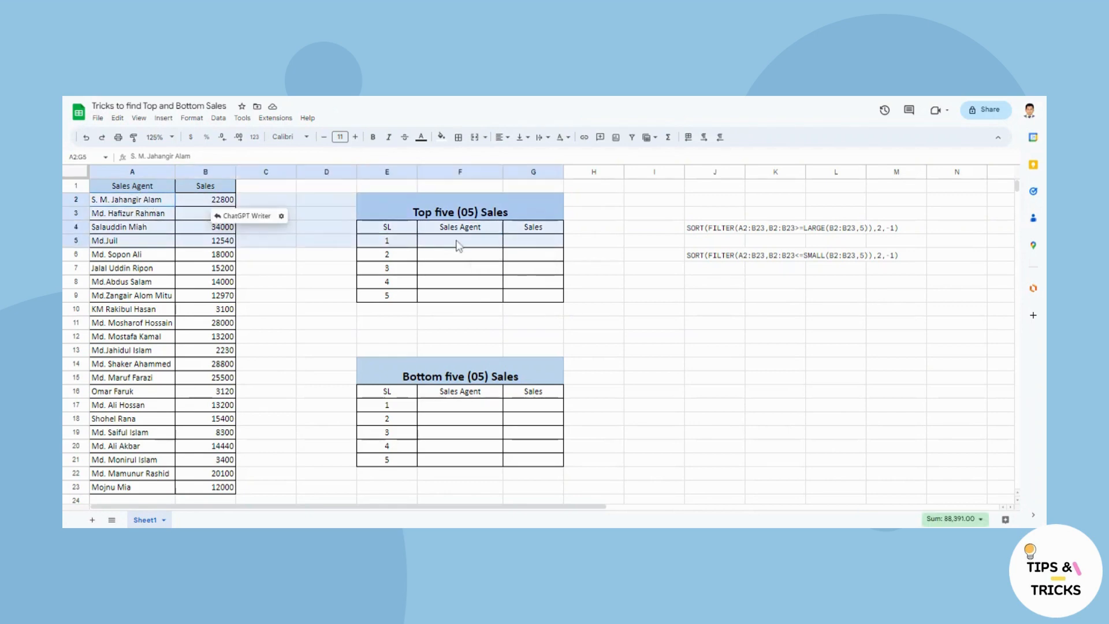
left_click(290, 285)
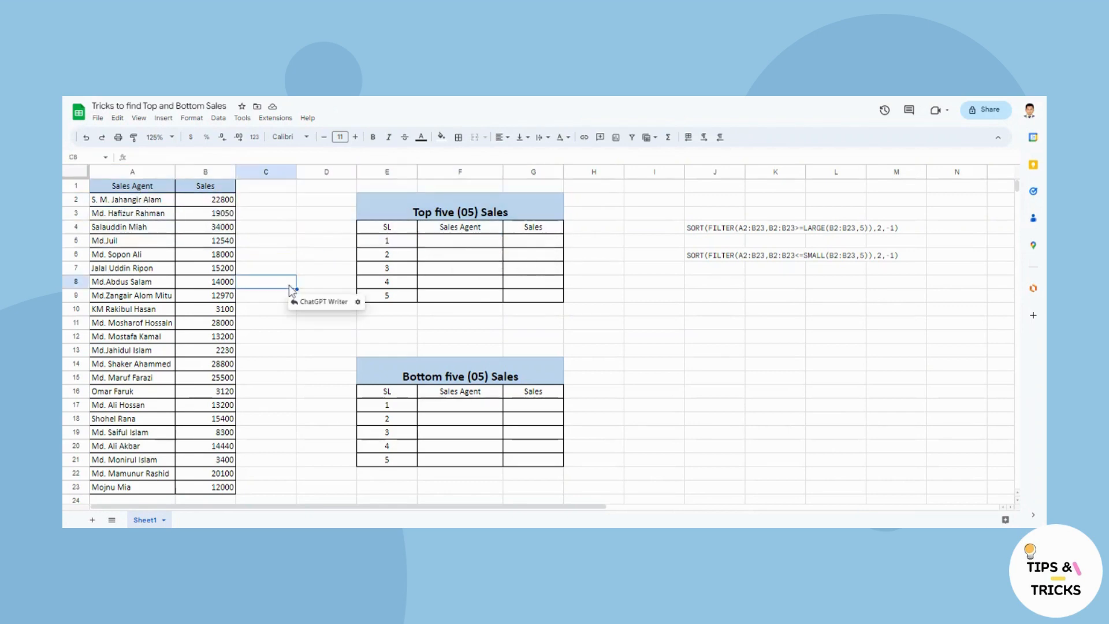
left_click(306, 230)
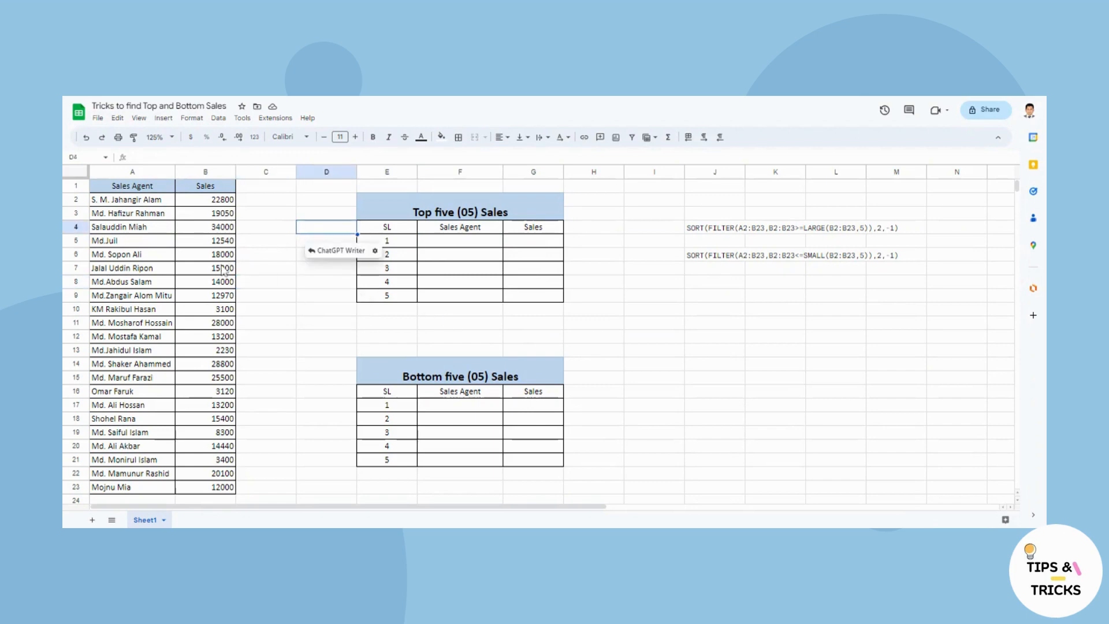
Step: Begin a formula in F5, the first Sales Agent cell of the top-five table, with =SORT(FILTER(A2:B23, covering the agent and sales data
left_click(452, 245)
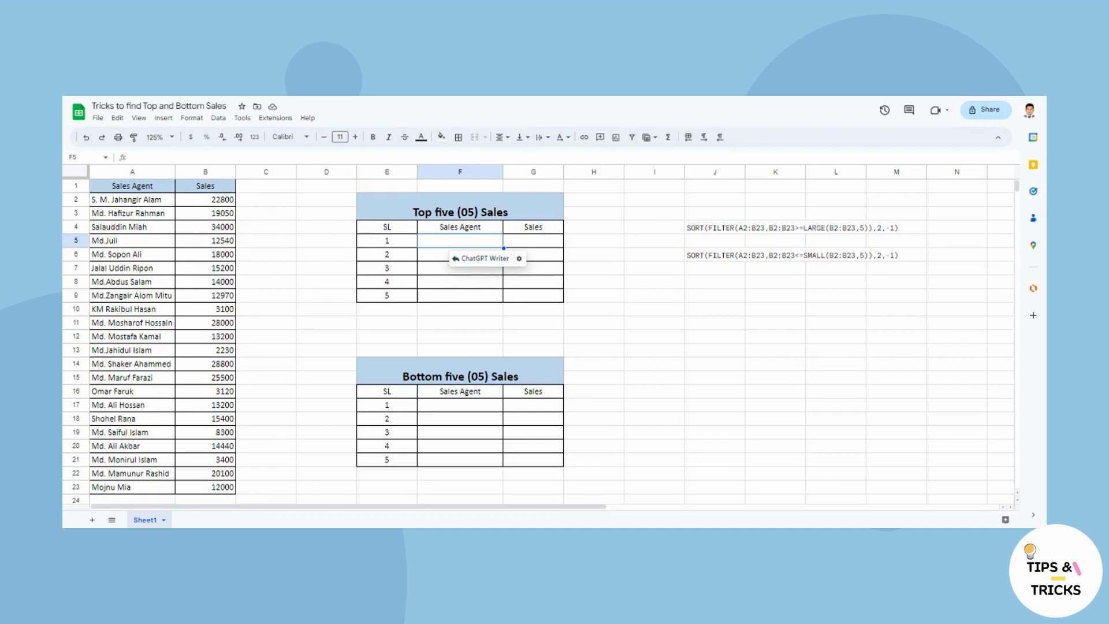
type("=")
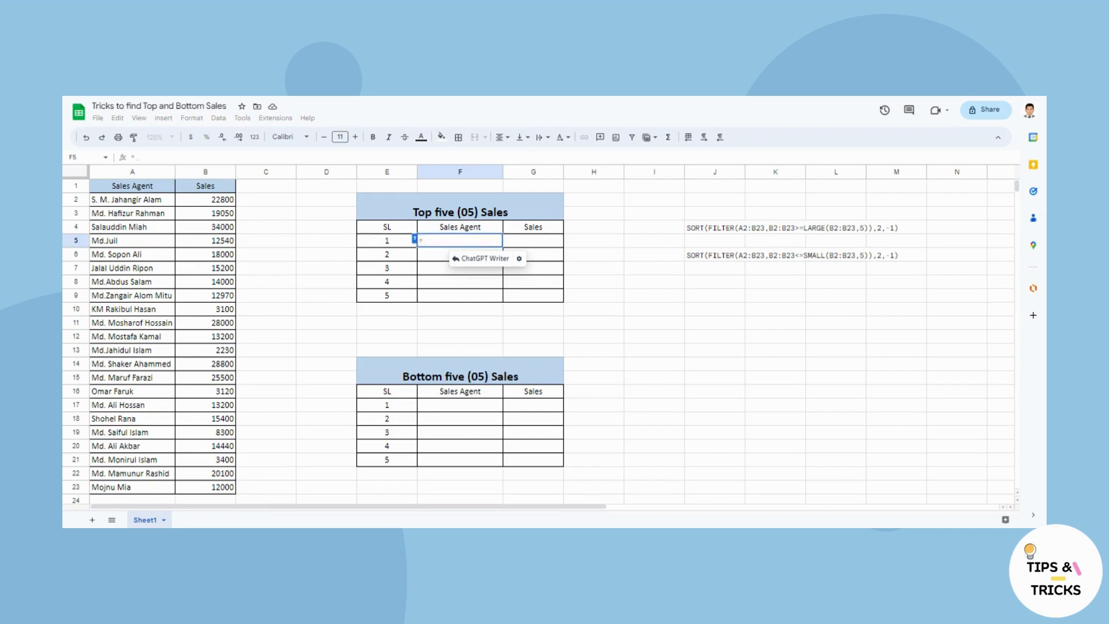
type("sort")
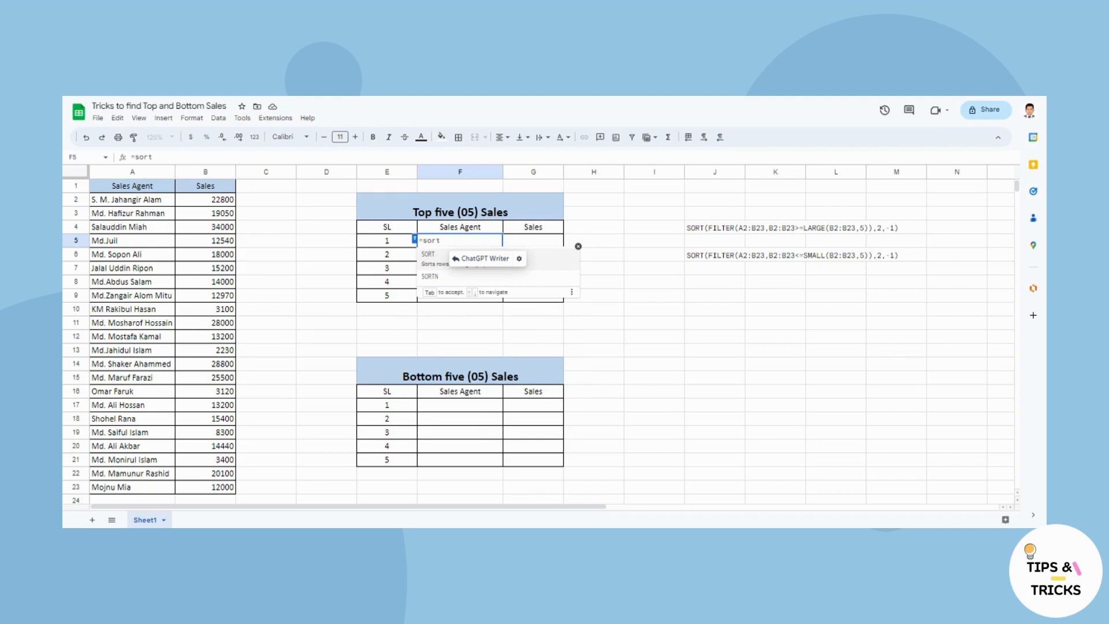
key("Tab")
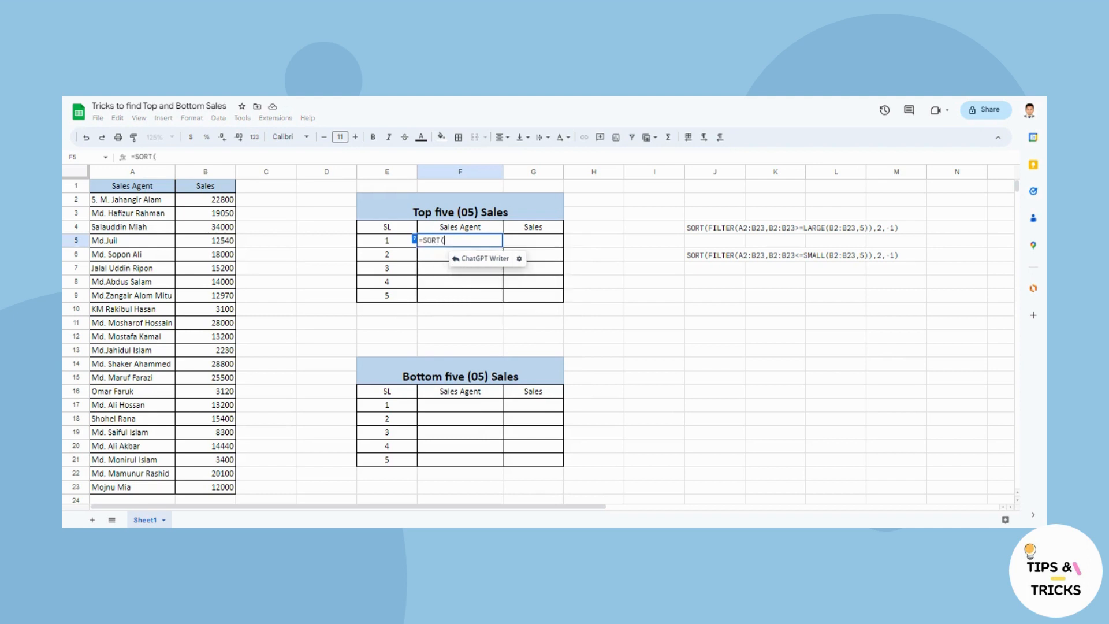
type("Fil")
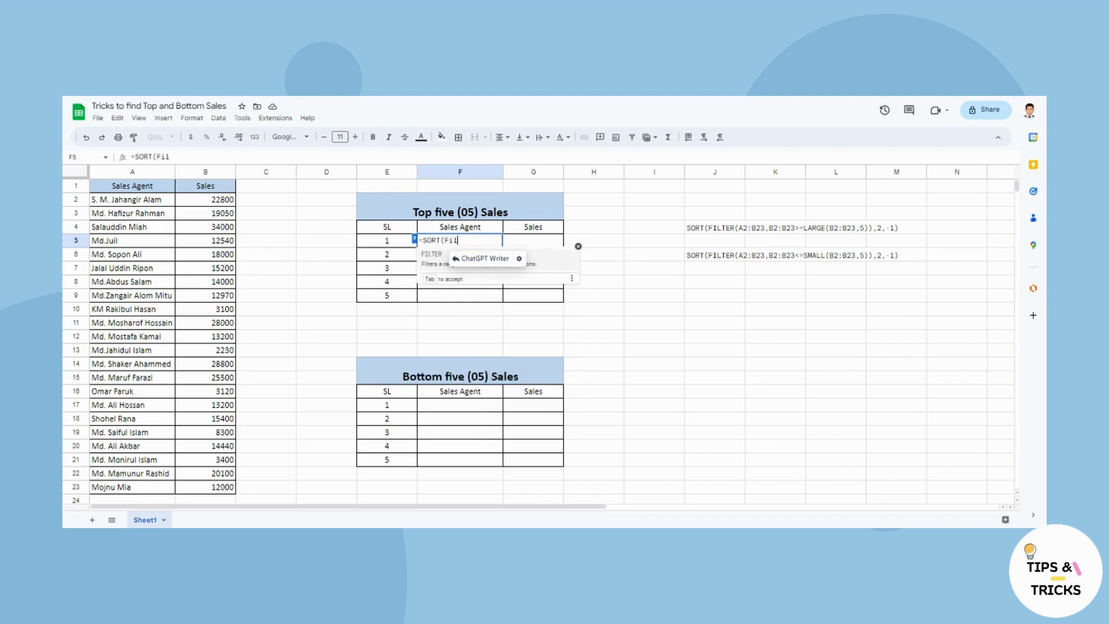
key("Tab")
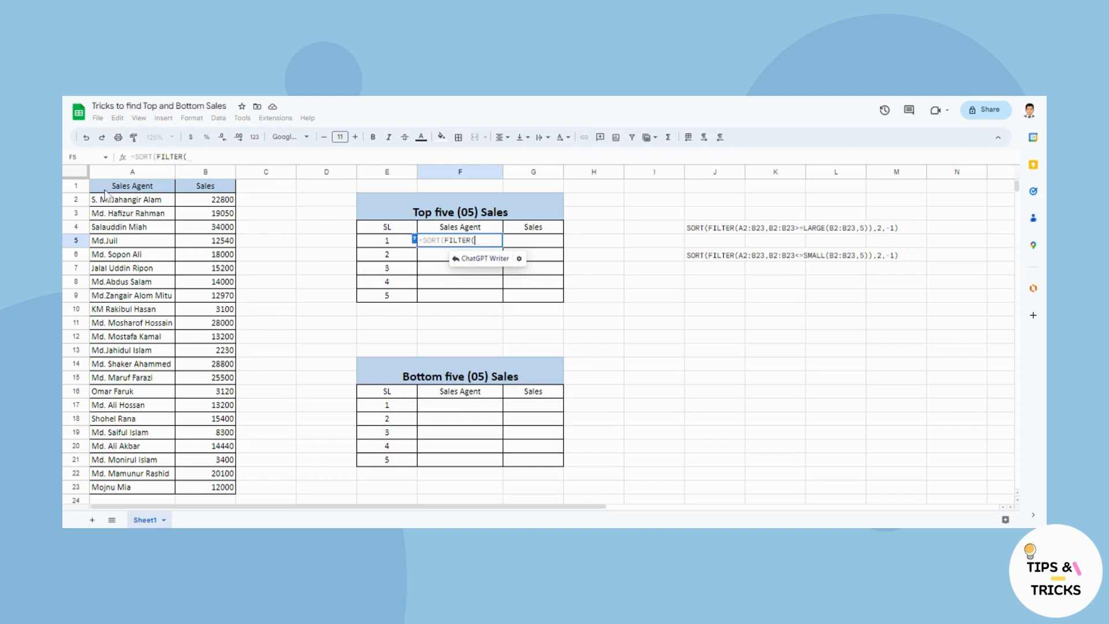
left_click_drag(111, 201, 217, 487)
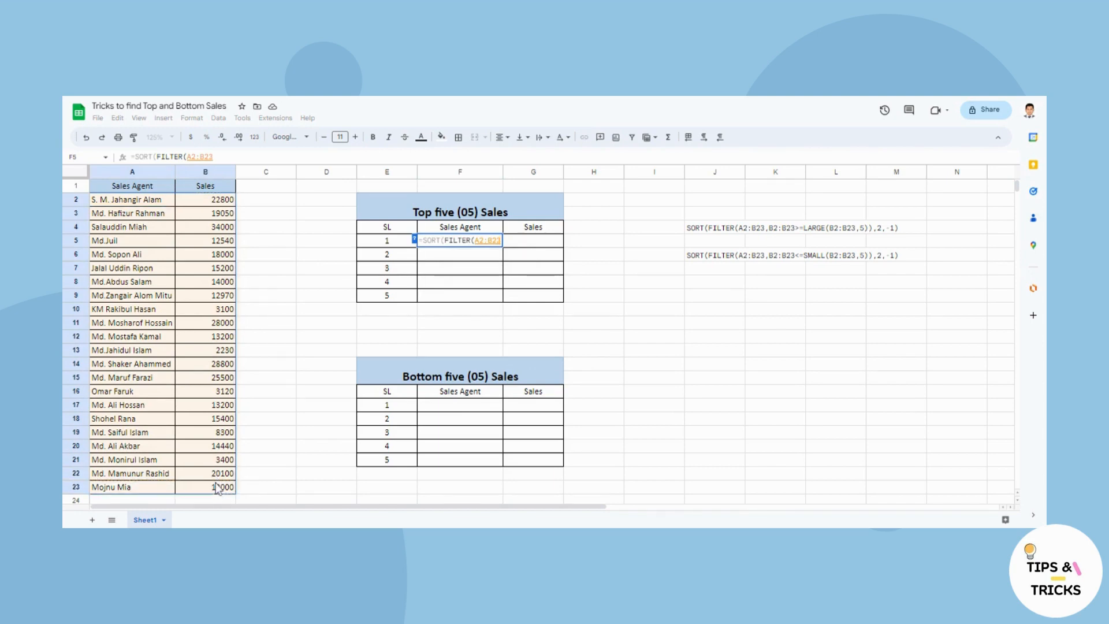
type(",")
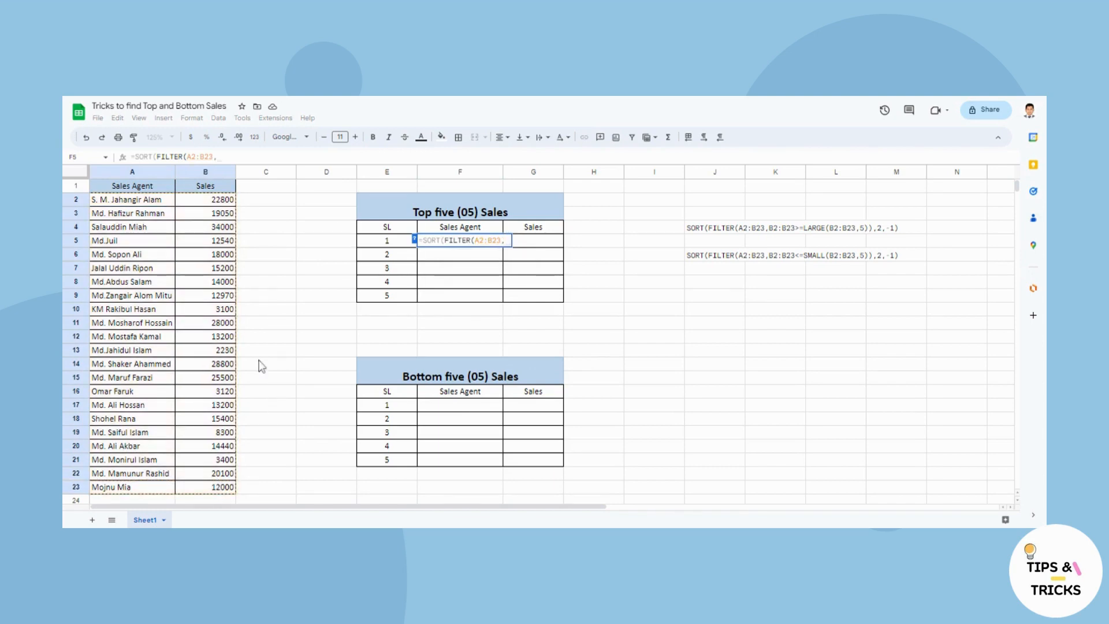
Step: Add the filter condition B2:B23>=LARGE(B2:B23,5 to the top-five formula to keep the five largest sales
left_click_drag(222, 205, 221, 495)
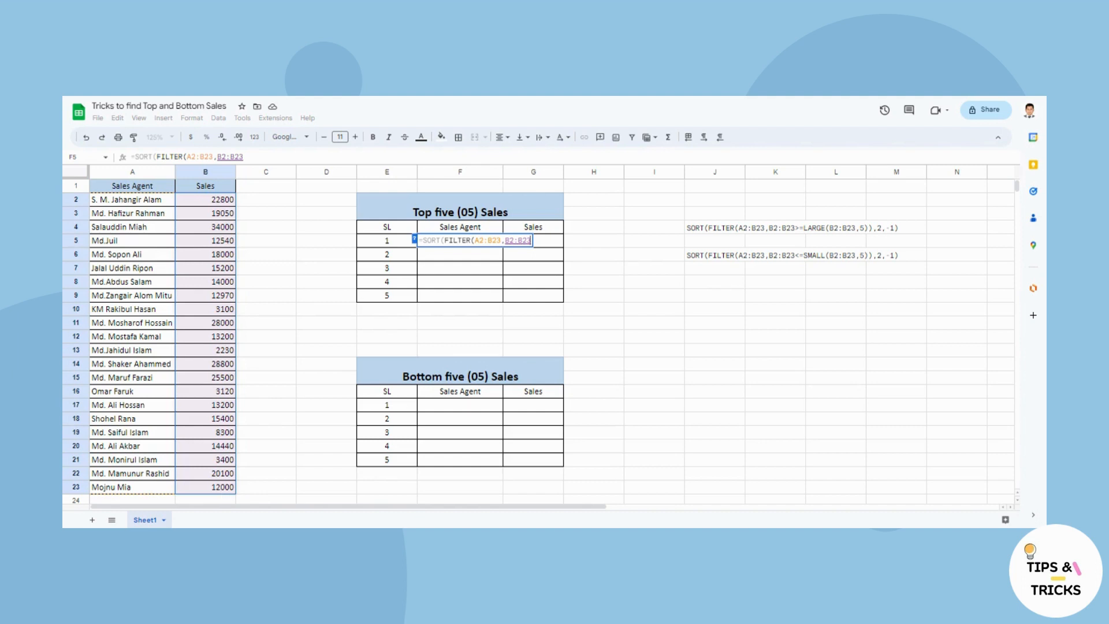
type(">")
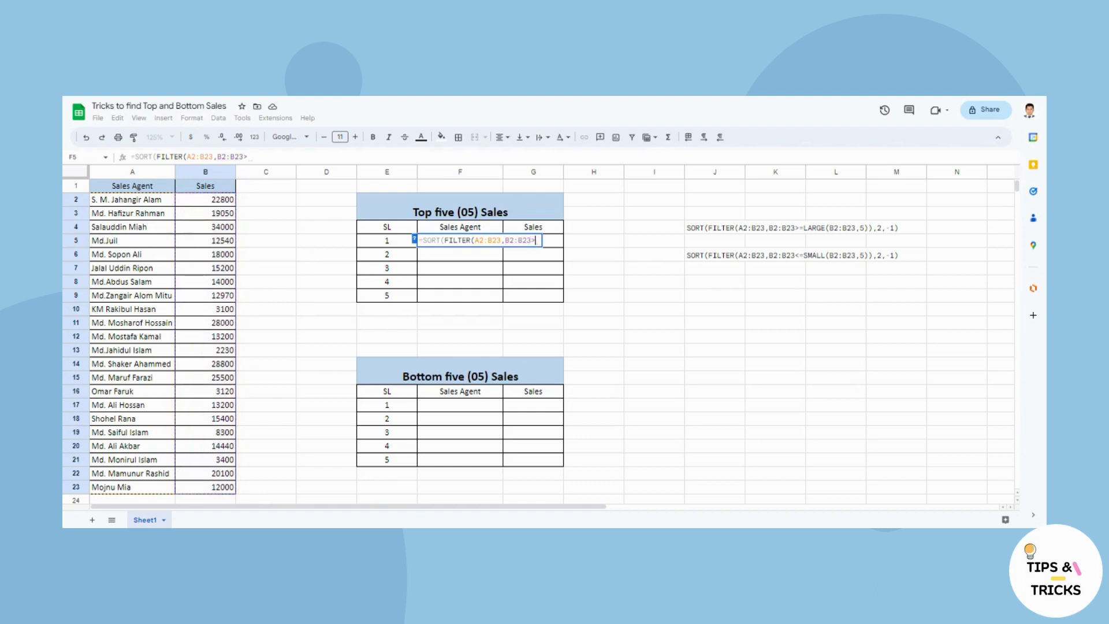
type("=Lar")
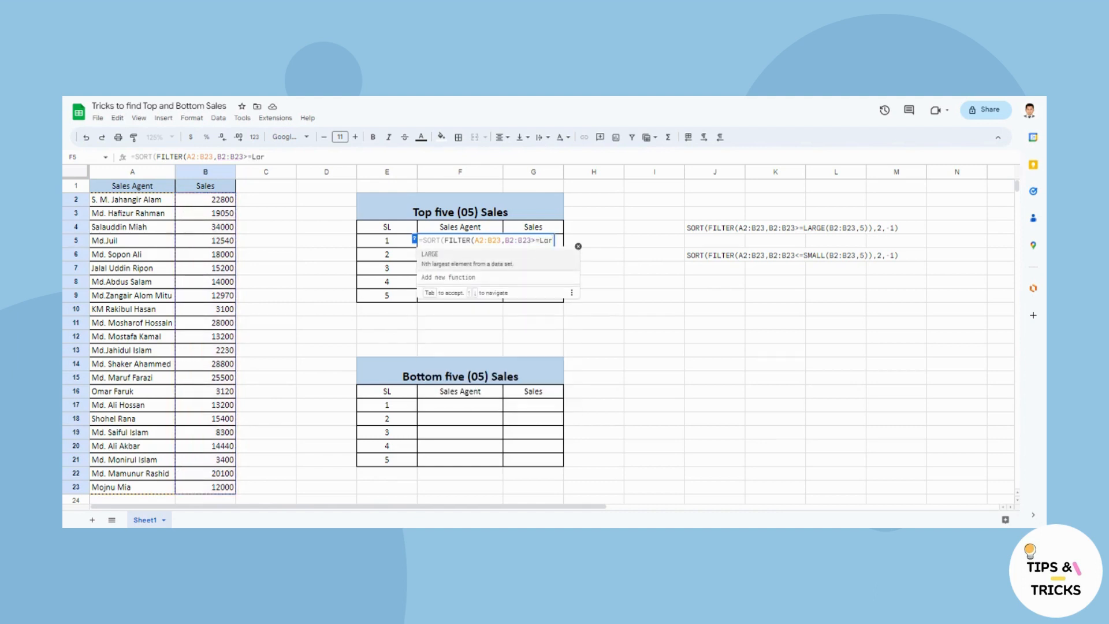
key("Tab")
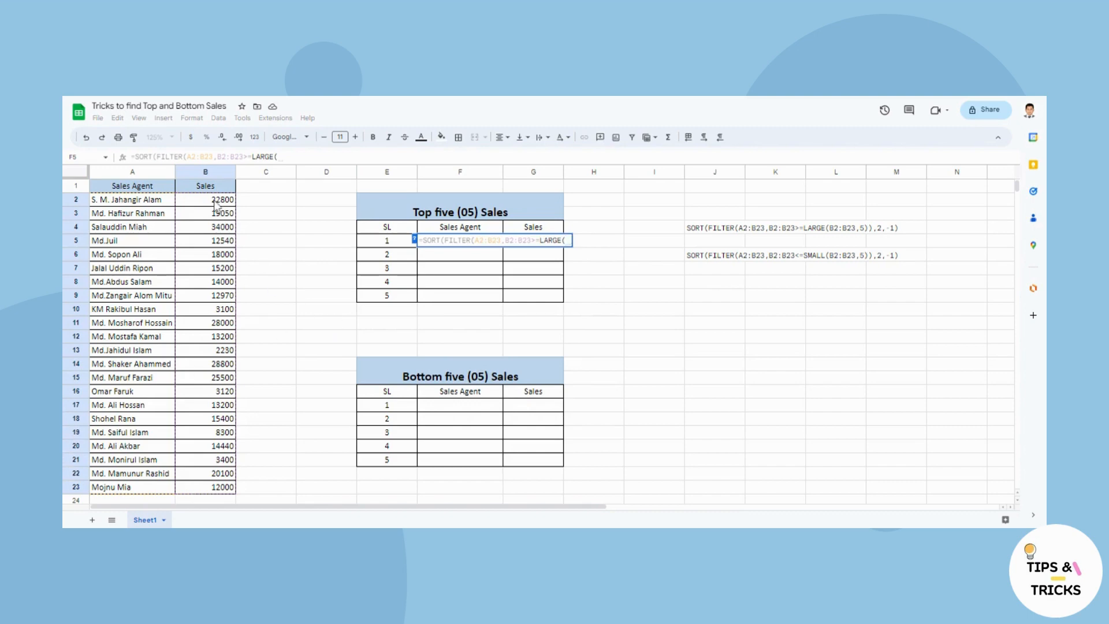
left_click_drag(216, 204, 223, 491)
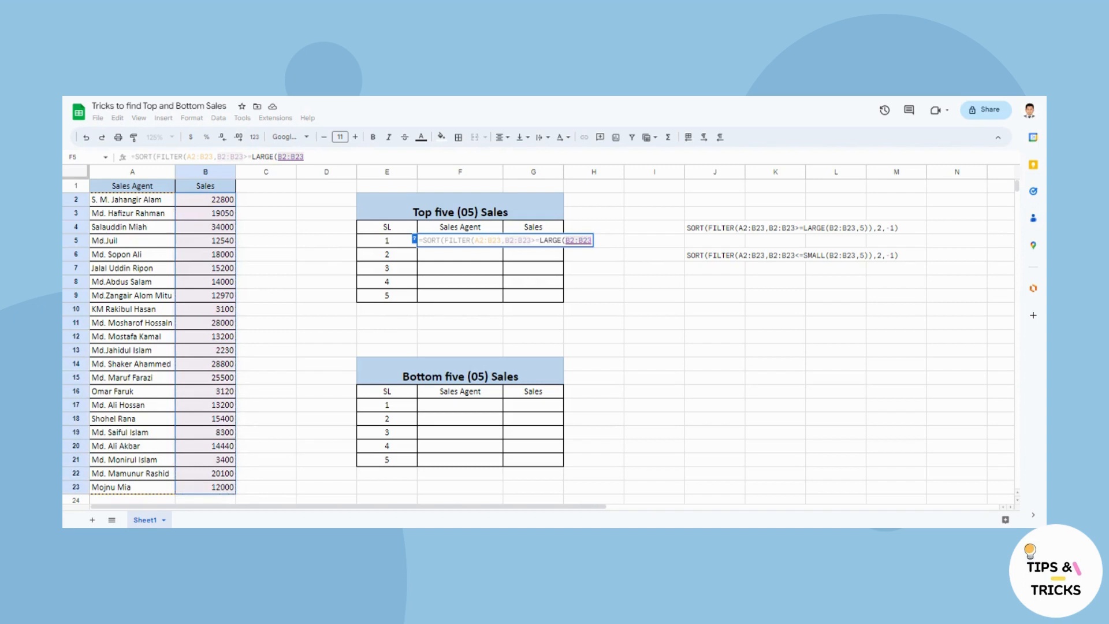
type(",5")
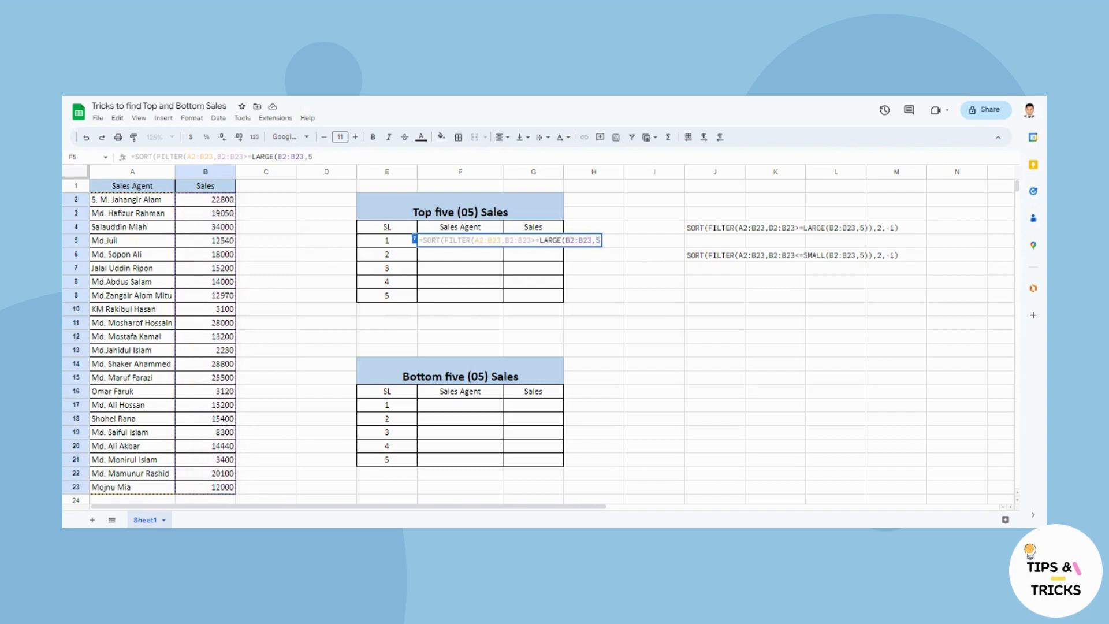
Step: Close the LARGE and FILTER functions, set SORT's column to 2 and its order argument to -1, and enter the formula
type(")),")
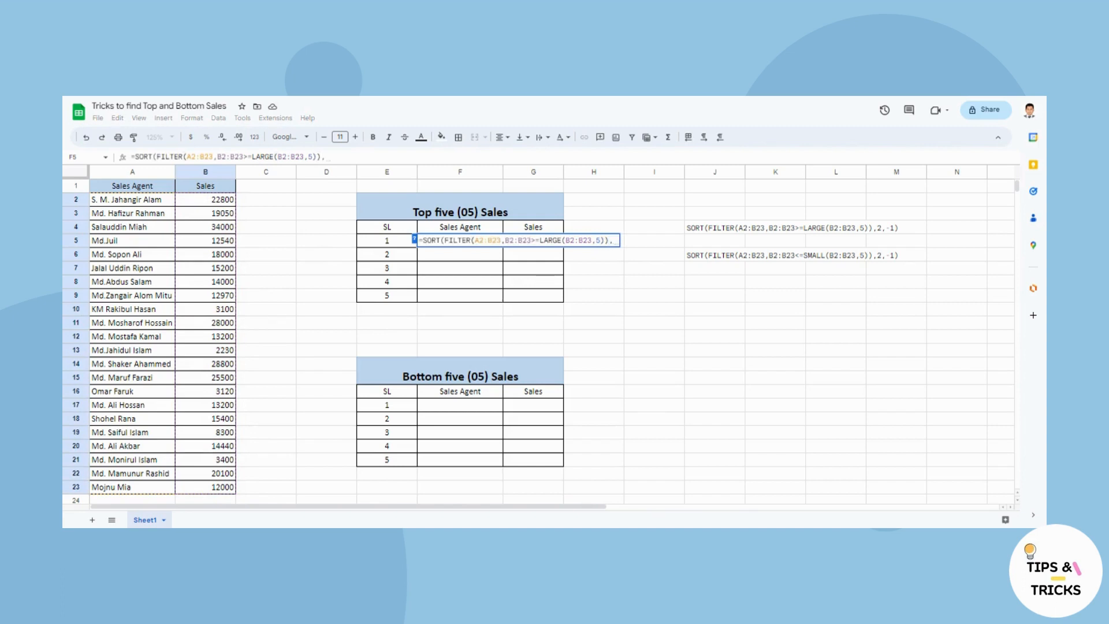
type("2")
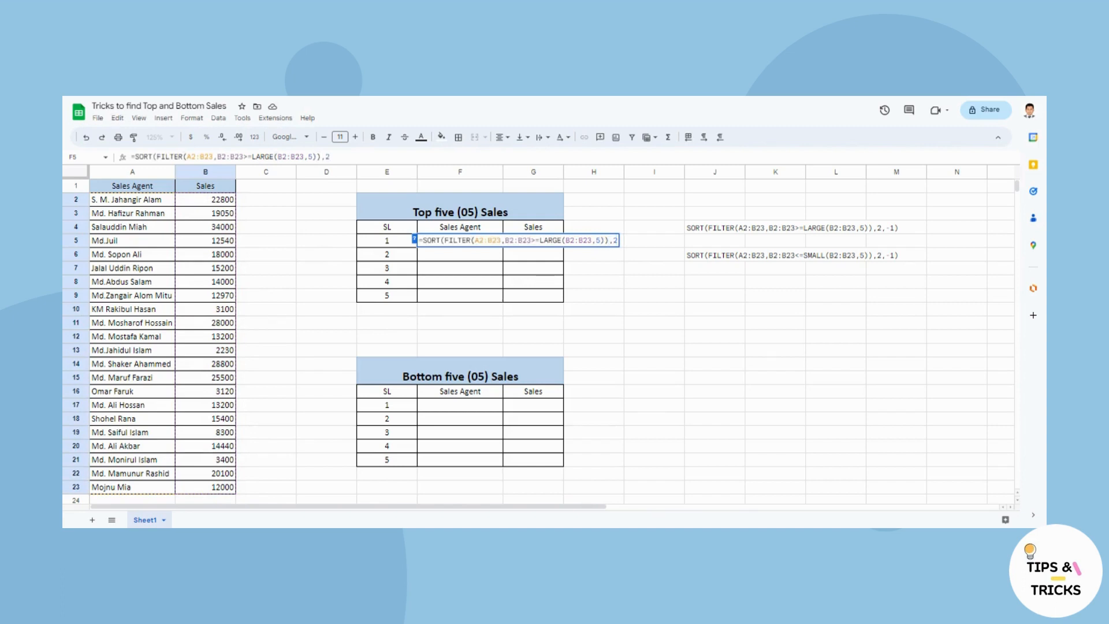
type(",-1)")
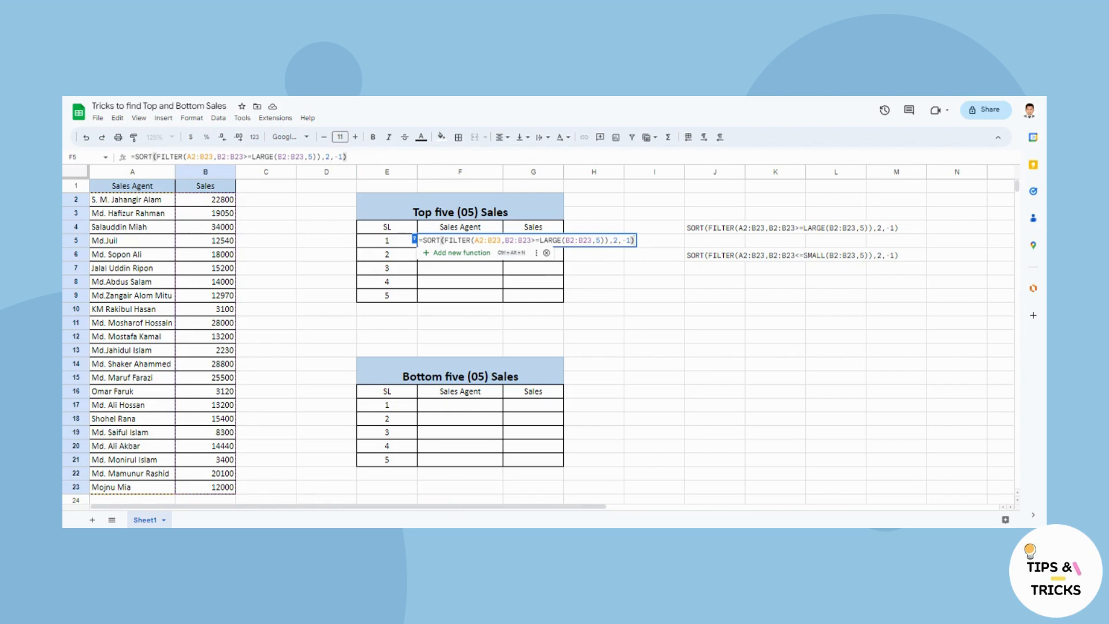
key("Return")
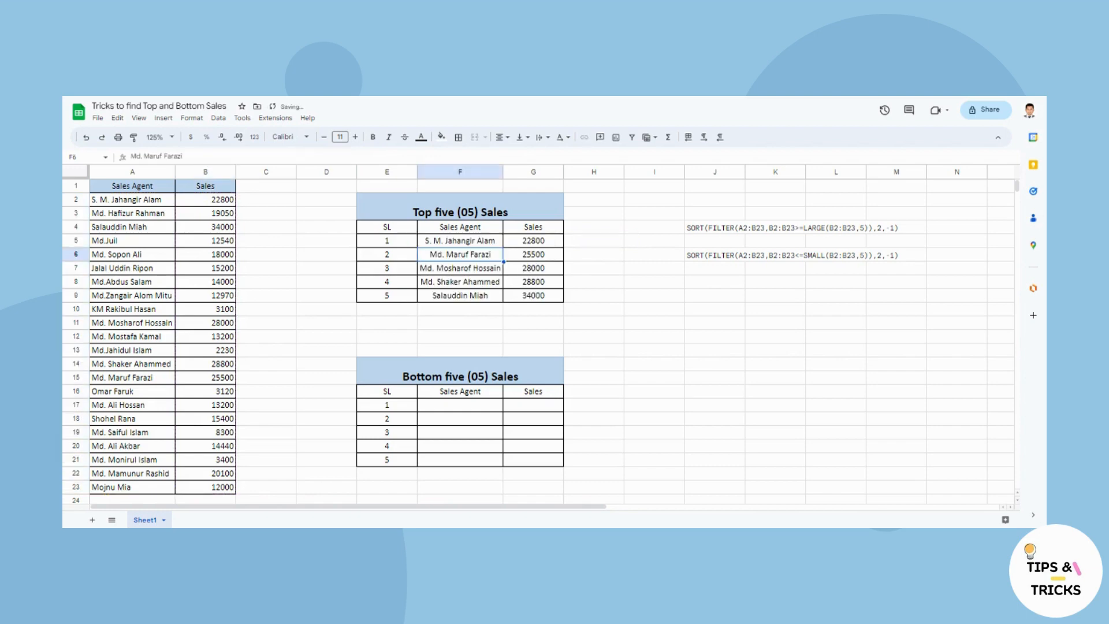
left_click(627, 355)
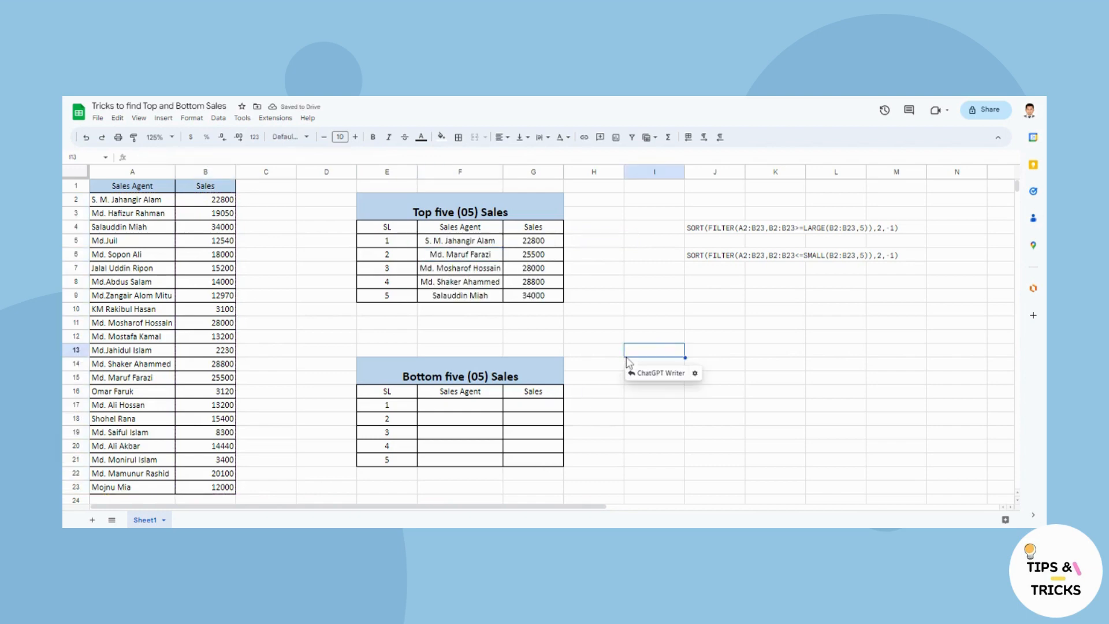
Step: Begin a formula in F17, the first Sales Agent cell of the bottom-five table, with =SORT(FILTER(A2:B23, as its range
left_click(433, 407)
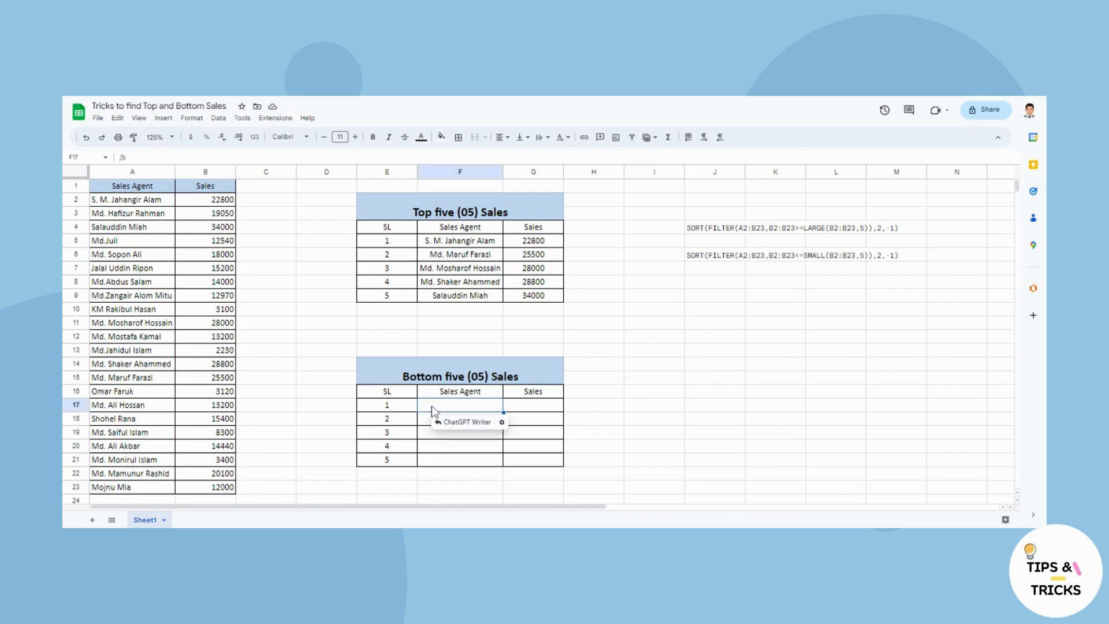
type("=")
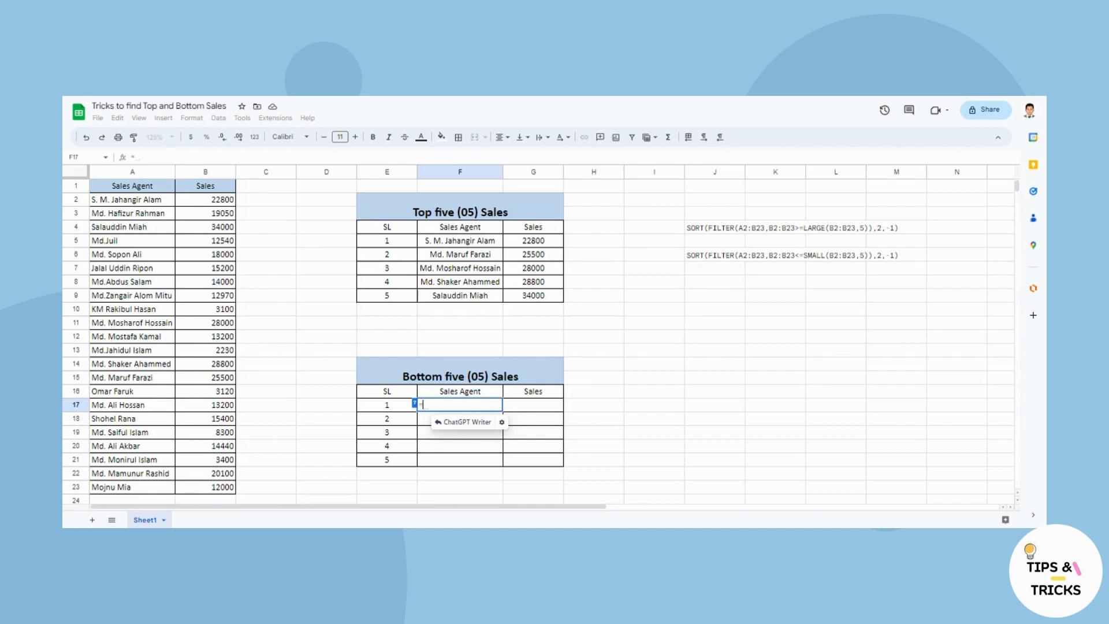
type("SORT(Fil")
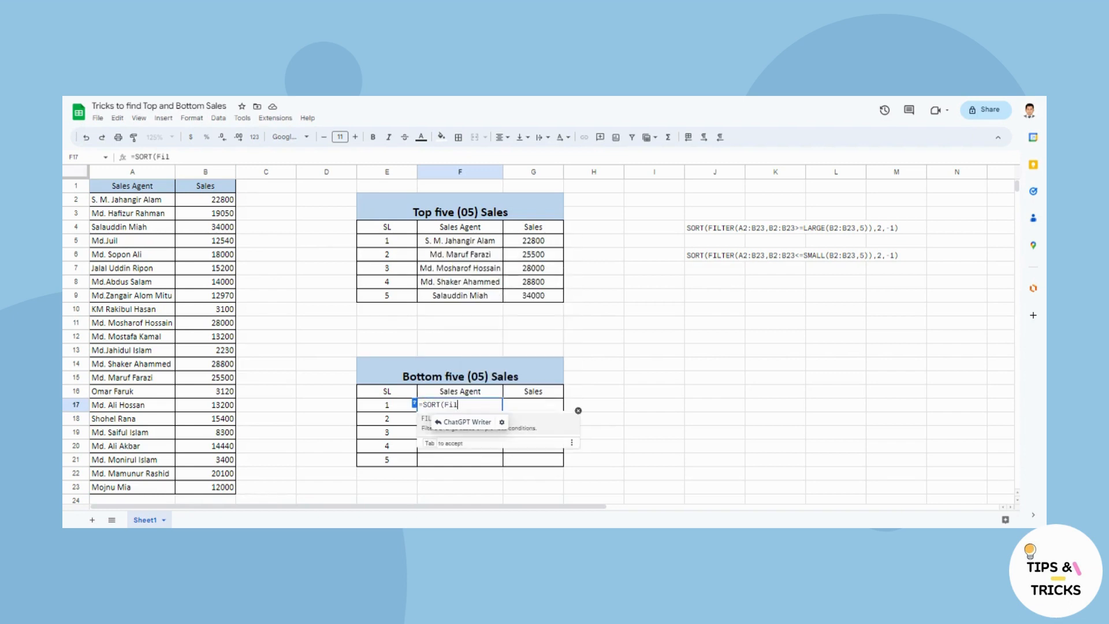
key("Tab")
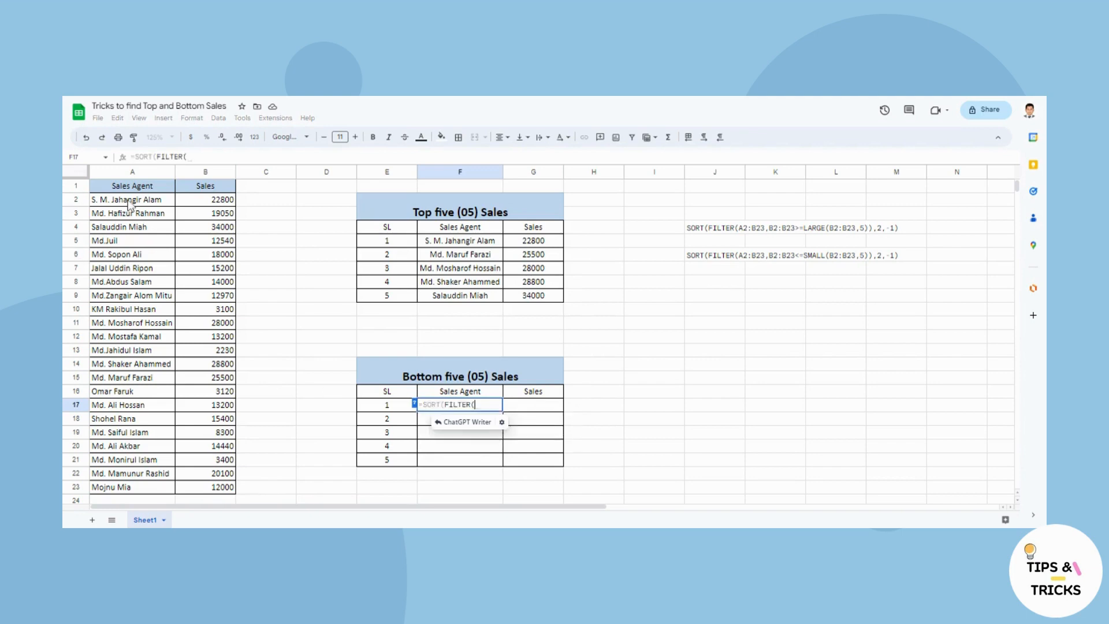
left_click_drag(132, 200, 220, 328)
type(",")
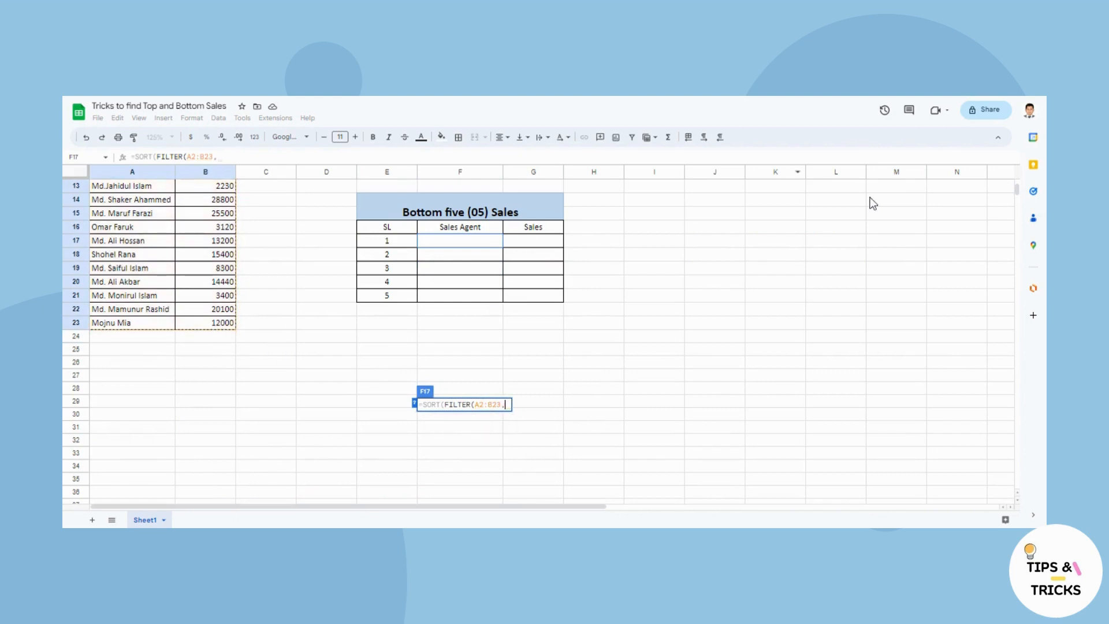
Step: Continue the bottom-five formula in F17 with the FILTER condition B2:B23<=SMALL(, comparing the sales column with the SMALL function
left_click_drag(1018, 193, 1021, 185)
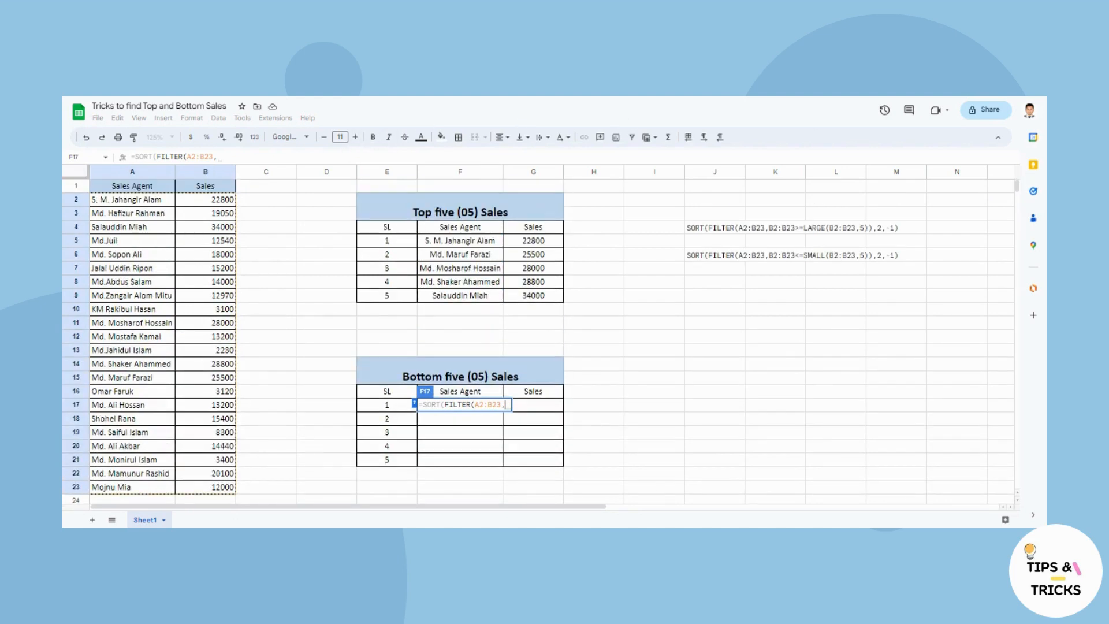
left_click(221, 157)
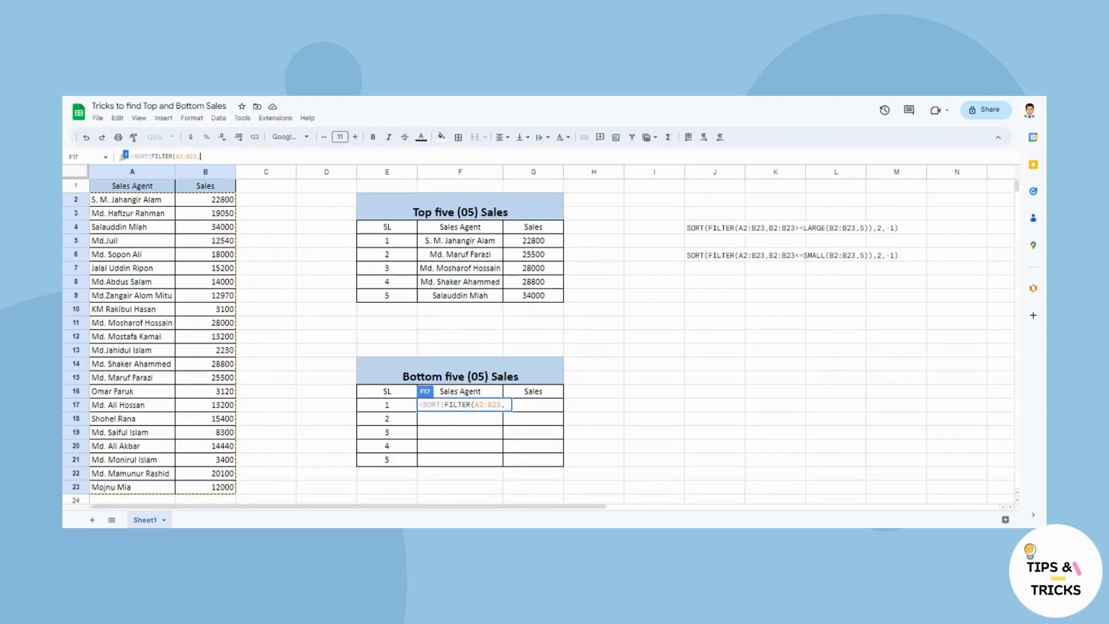
left_click_drag(230, 201, 215, 437)
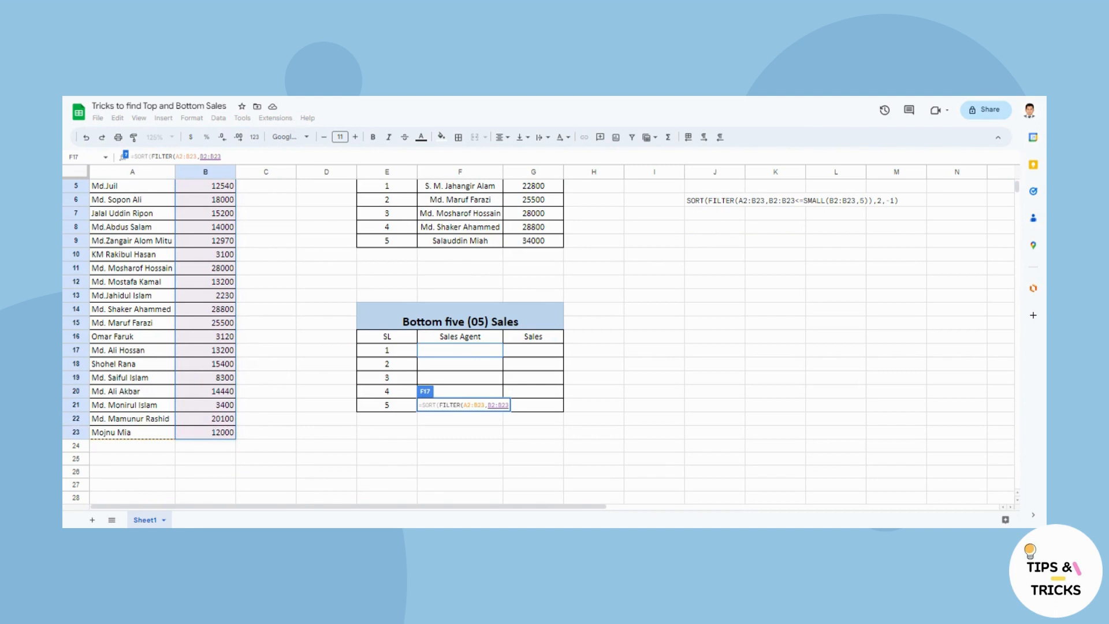
type("<")
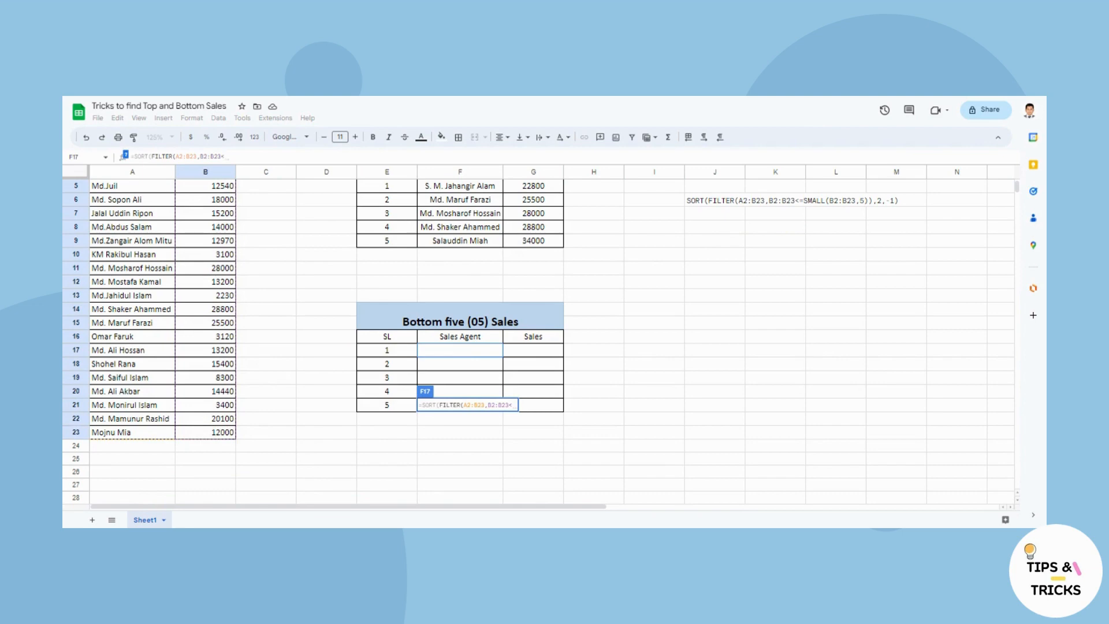
type("=S")
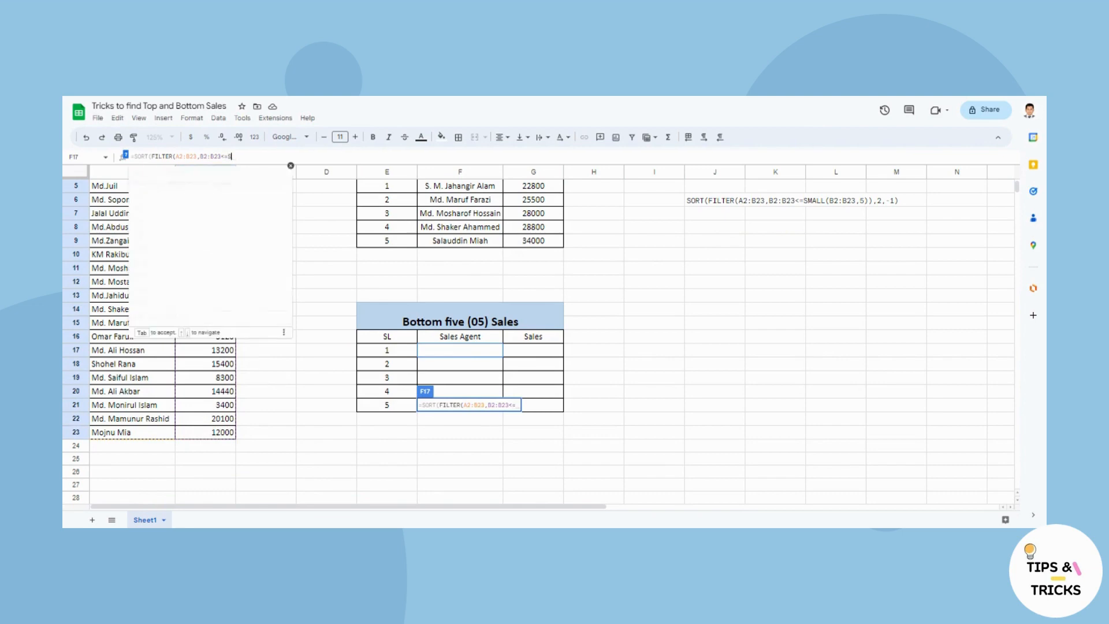
type("aall")
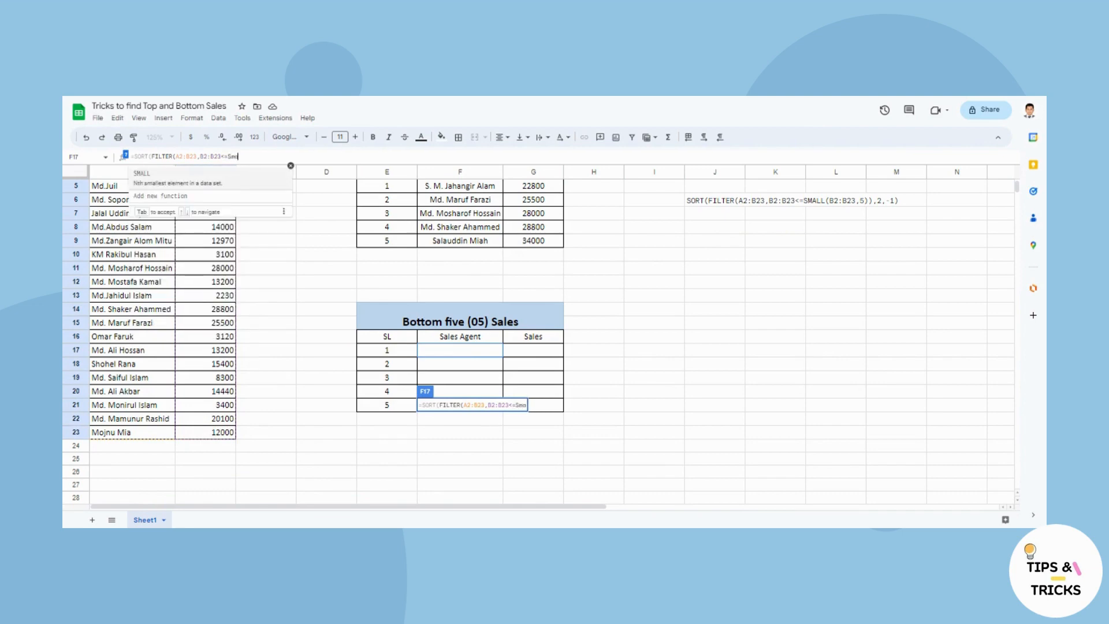
key("Tab")
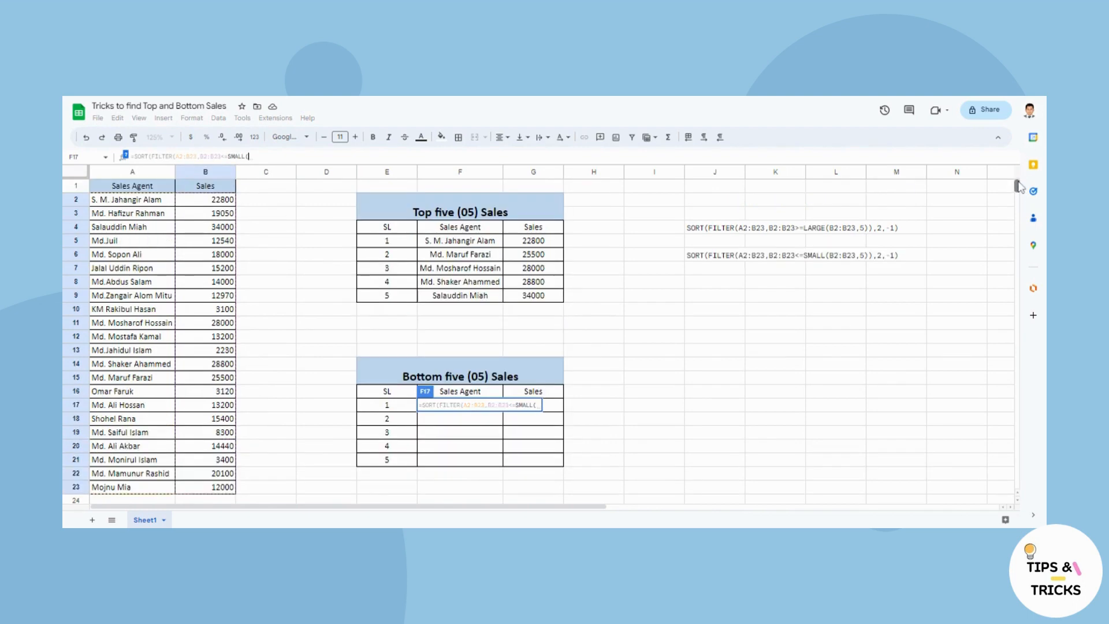
Step: Give SMALL the sales range B2:B23 and the rank 5 as its arguments
scroll(1018, 190, "up", 2)
left_click_drag(203, 200, 218, 490)
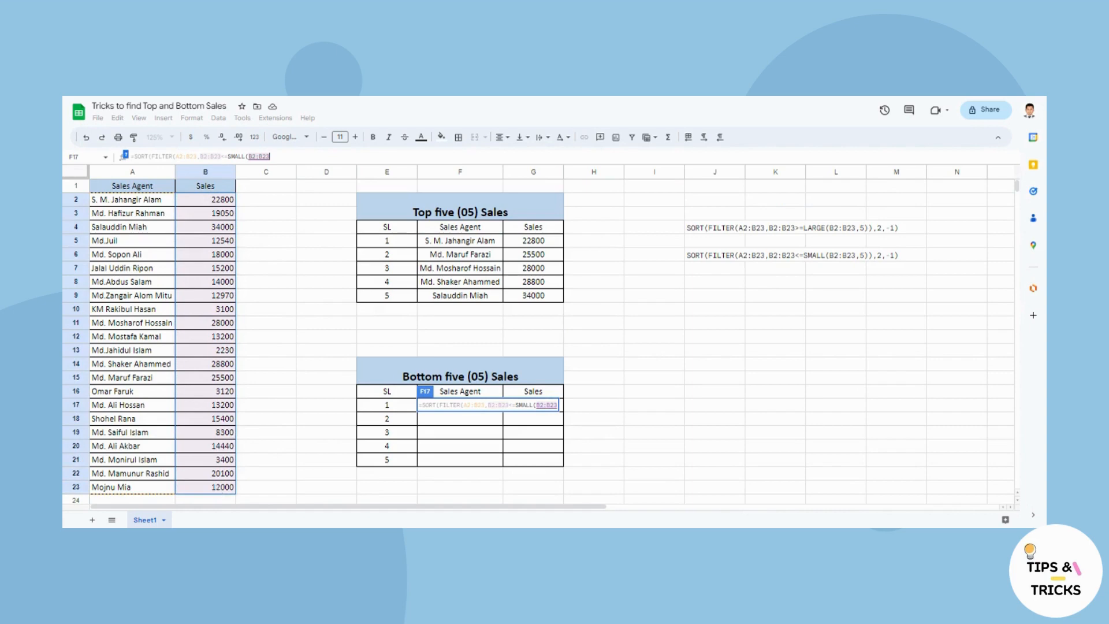
type(",")
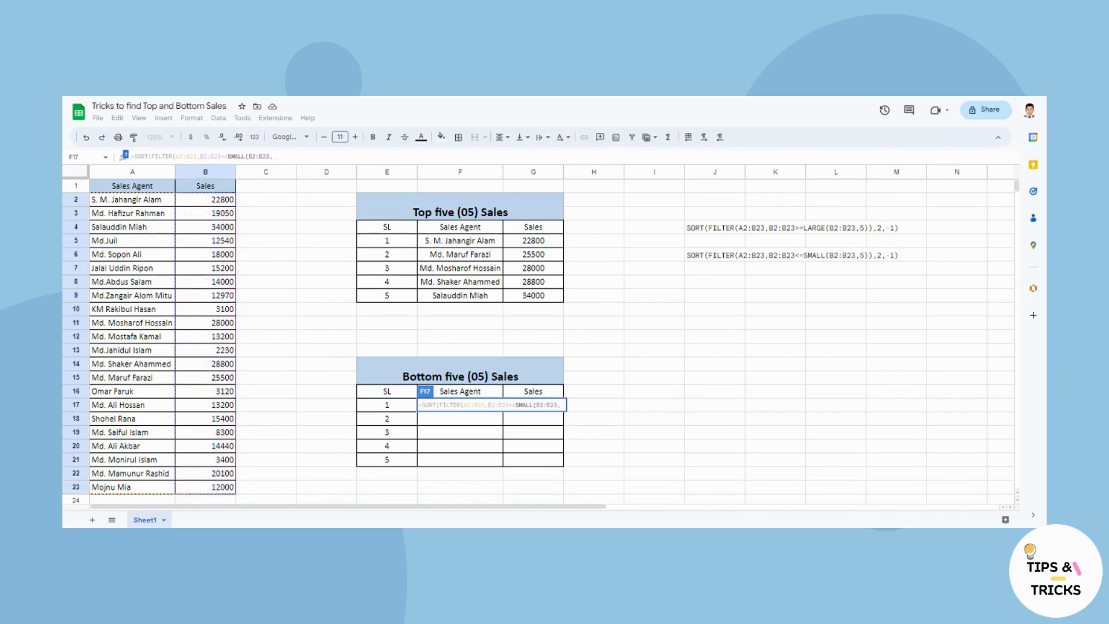
type("5")
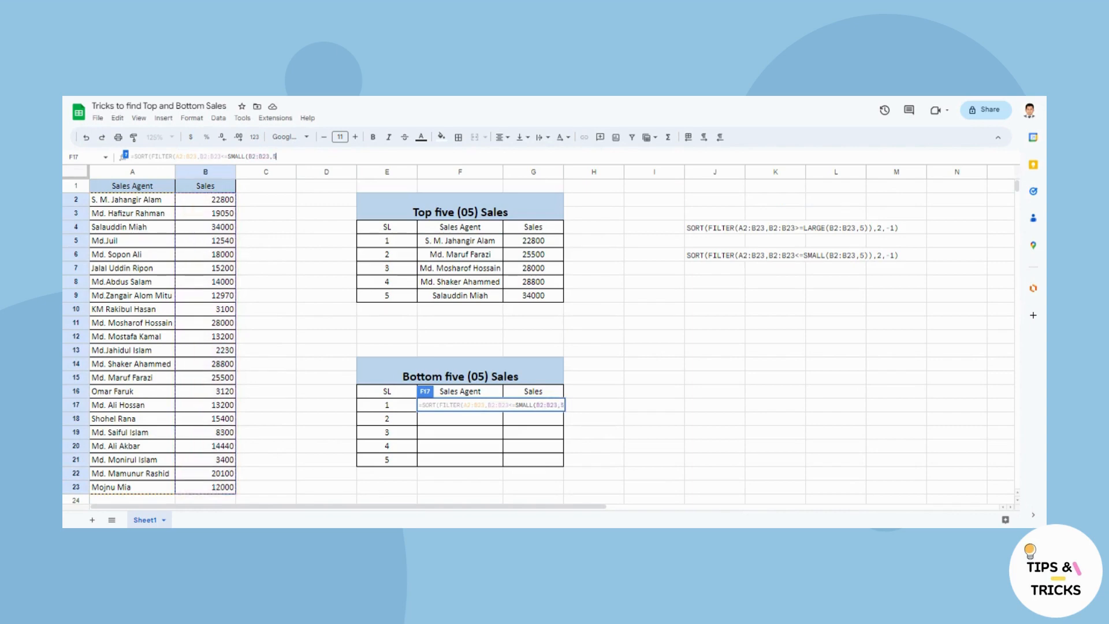
Step: Close the SMALL and FILTER functions, set SORT's column to 2 and its order argument to -1, and enter the bottom-five formula
type("))")
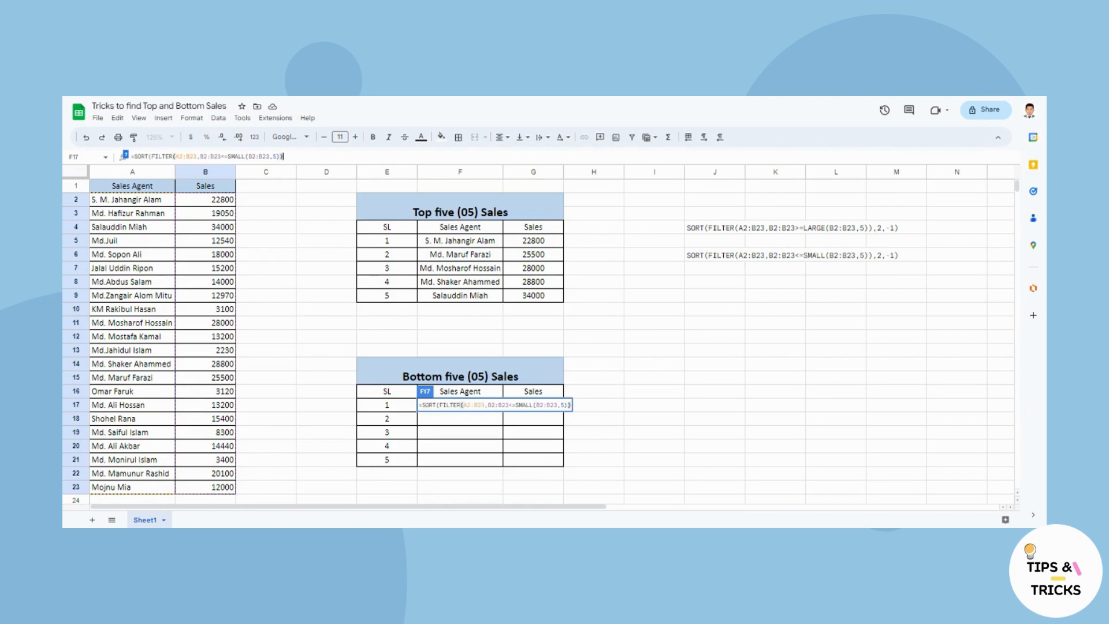
type(",")
type("2,-1")
key("Return")
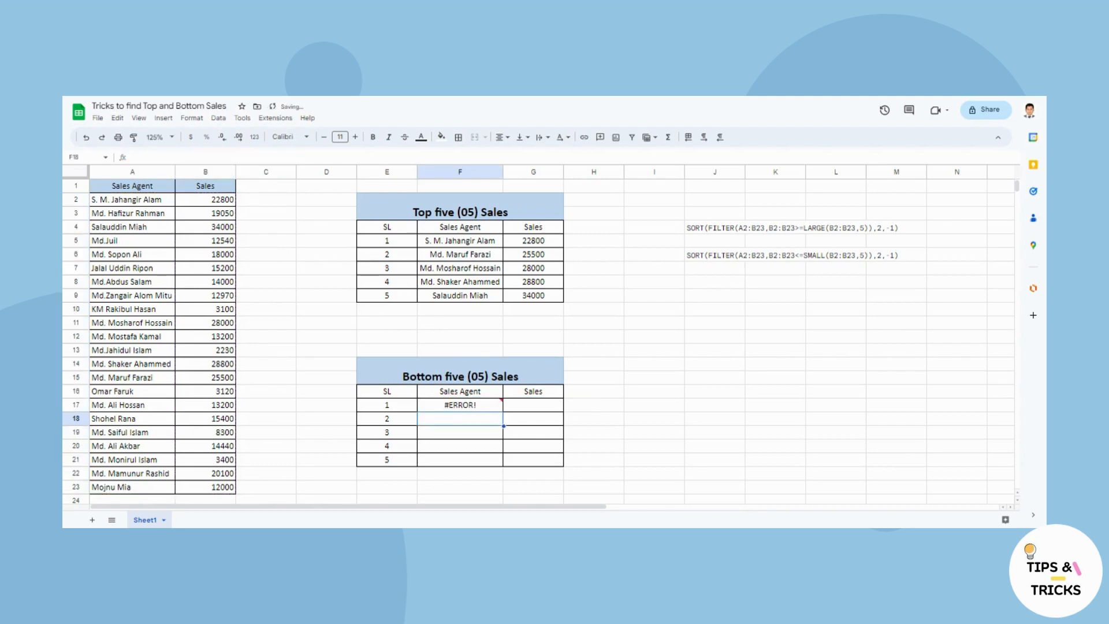
Step: Delete the separator between FILTER's closing parenthesis and the 2 in the F17 formula, and enter the formula
left_click(484, 410)
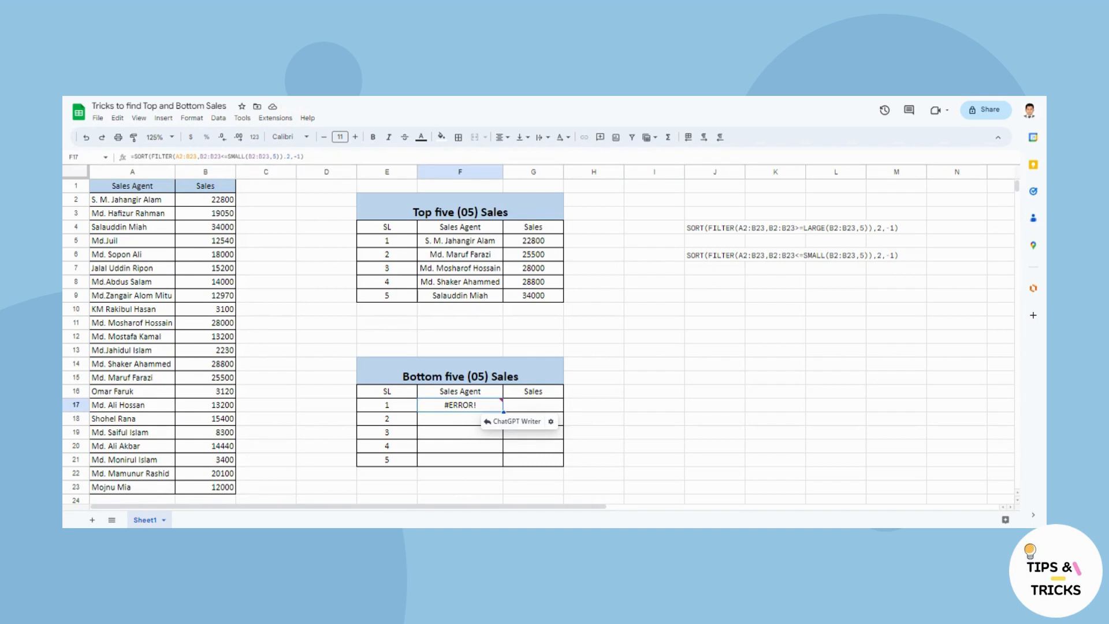
left_click(287, 157)
key("BackSpace")
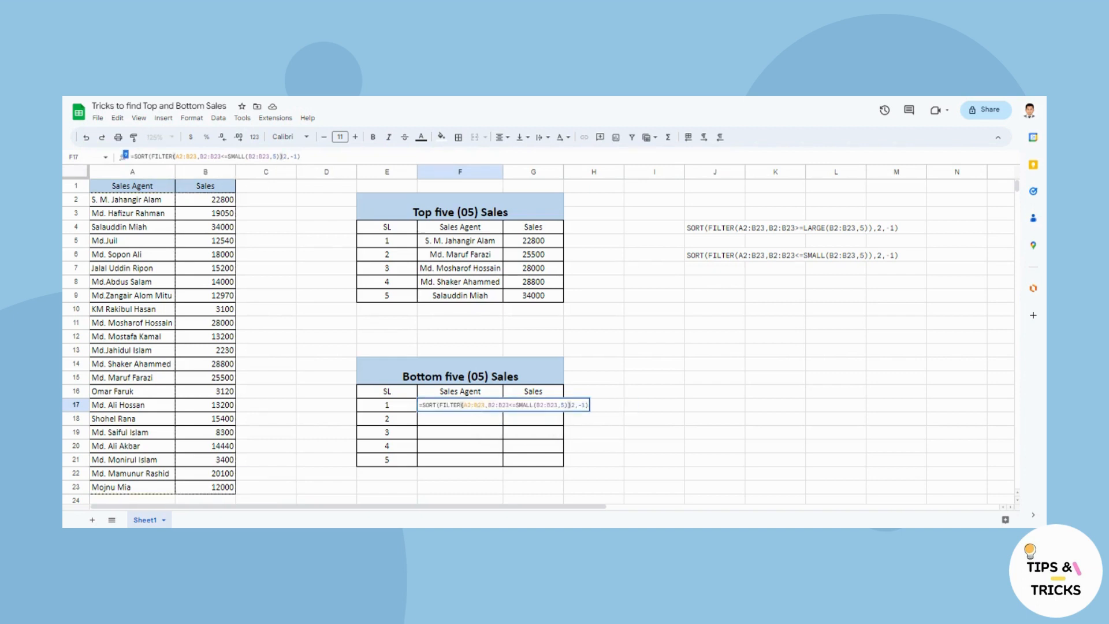
key("Return")
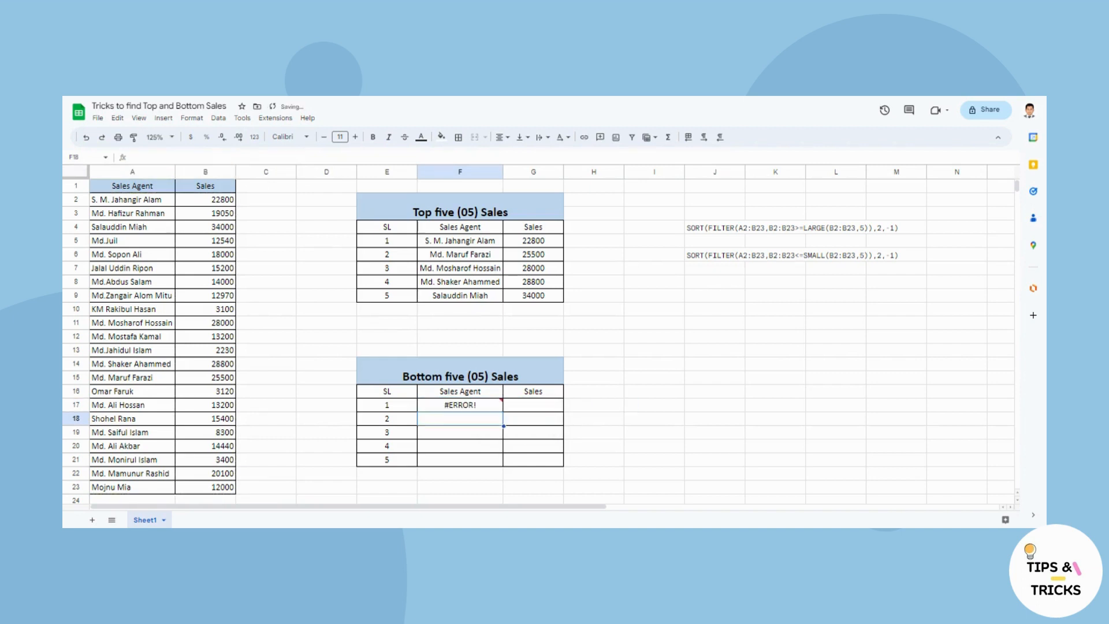
Step: Insert a comma between FILTER's closing parenthesis and the 2 in the F17 formula, and enter the corrected formula
left_click(450, 405)
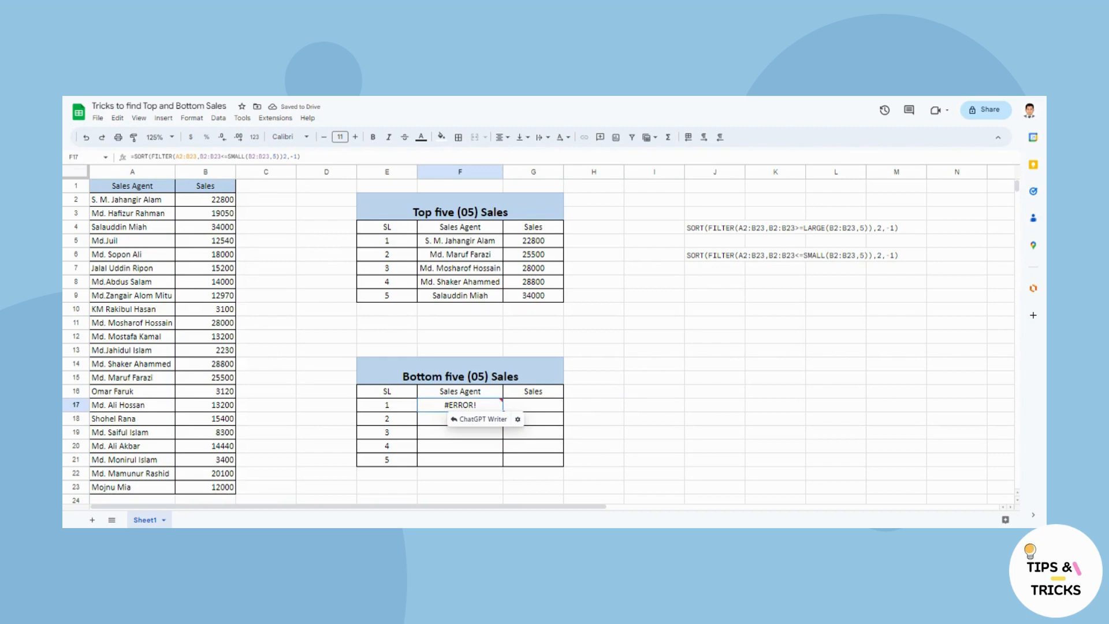
left_click(283, 157)
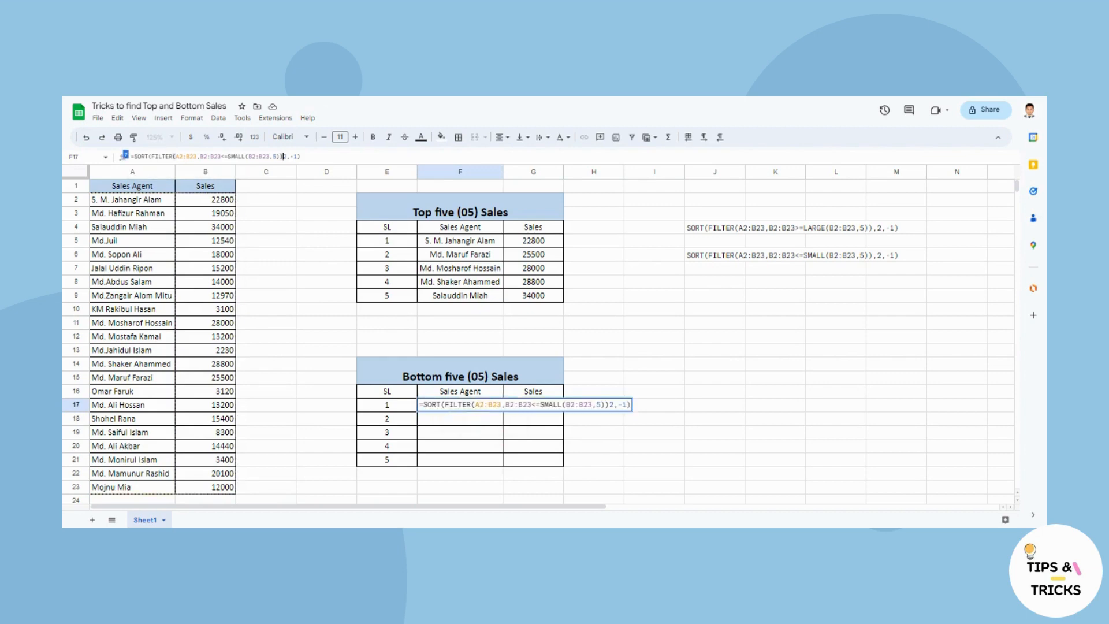
type(",")
key("Return")
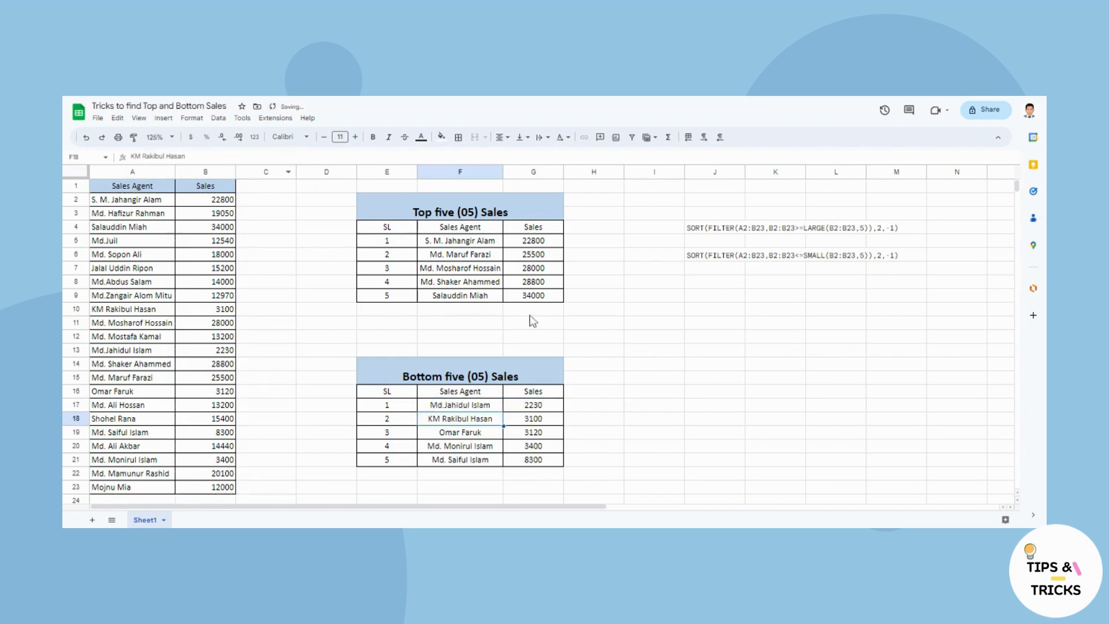
left_click(779, 463)
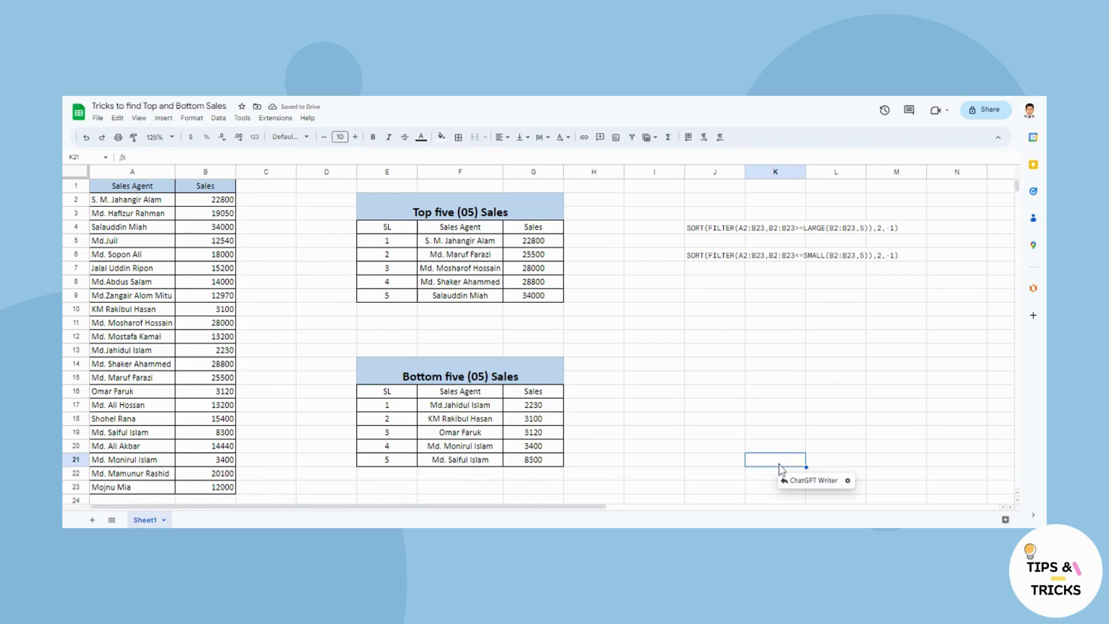